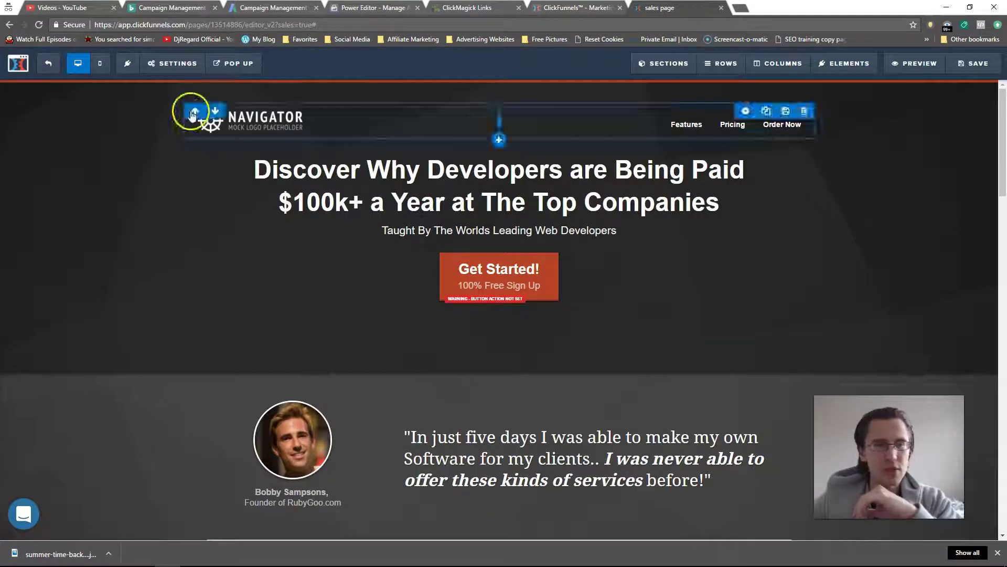
Step: Open the sales page's 'Sign up for Free Account' pop-up in the pop-up editor
left_click(234, 63)
left_click(244, 105)
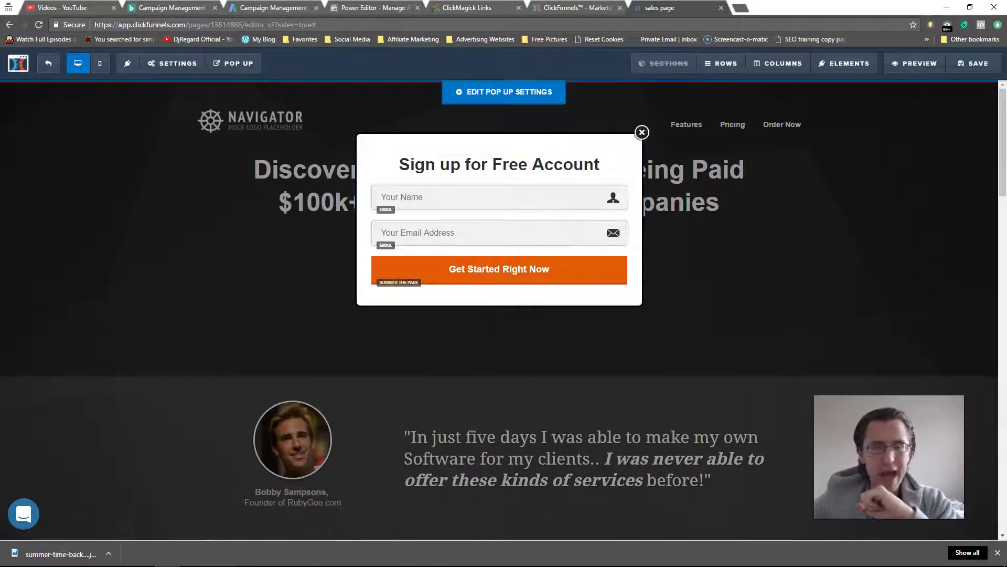
mouse_move(230, 564)
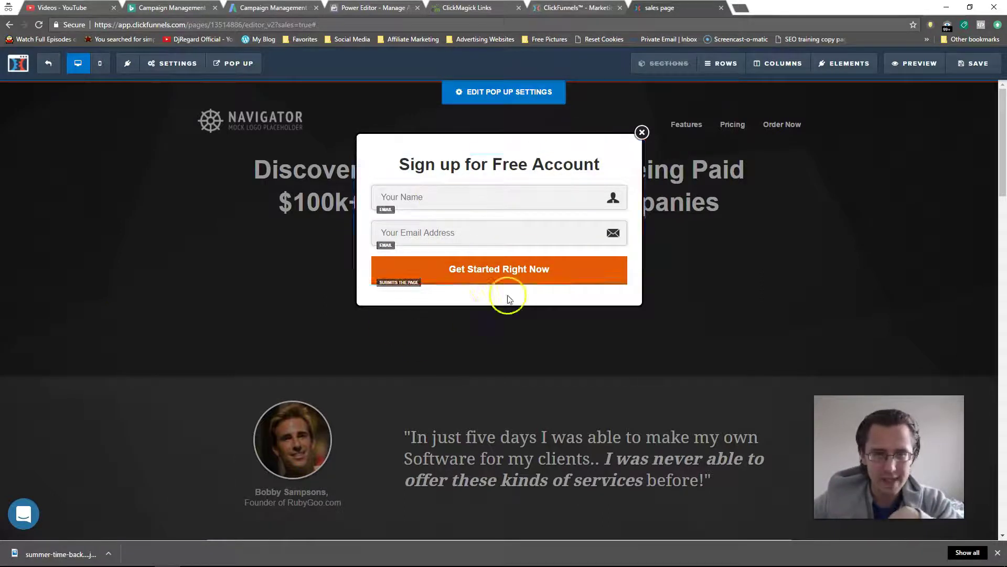
Step: Close the pop-up editor, preview the sales page, and dismiss its 'WAIT - Check This Out' popup
left_click(642, 132)
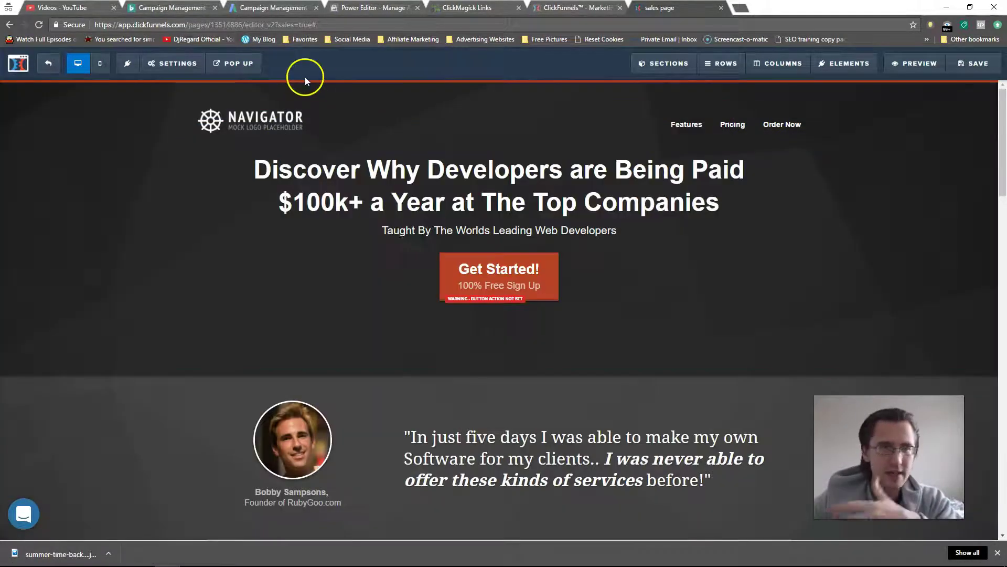
left_click(914, 64)
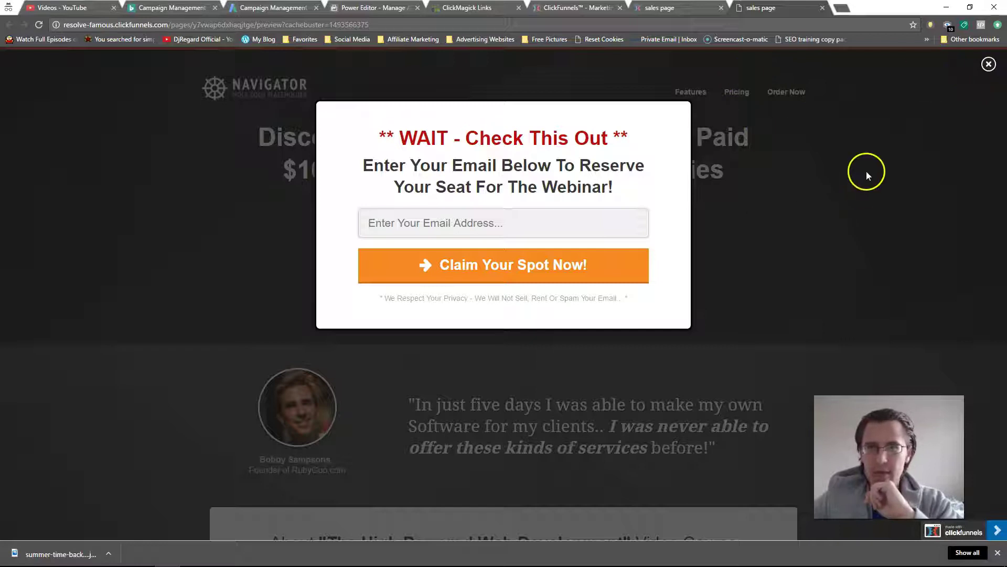
left_click(796, 182)
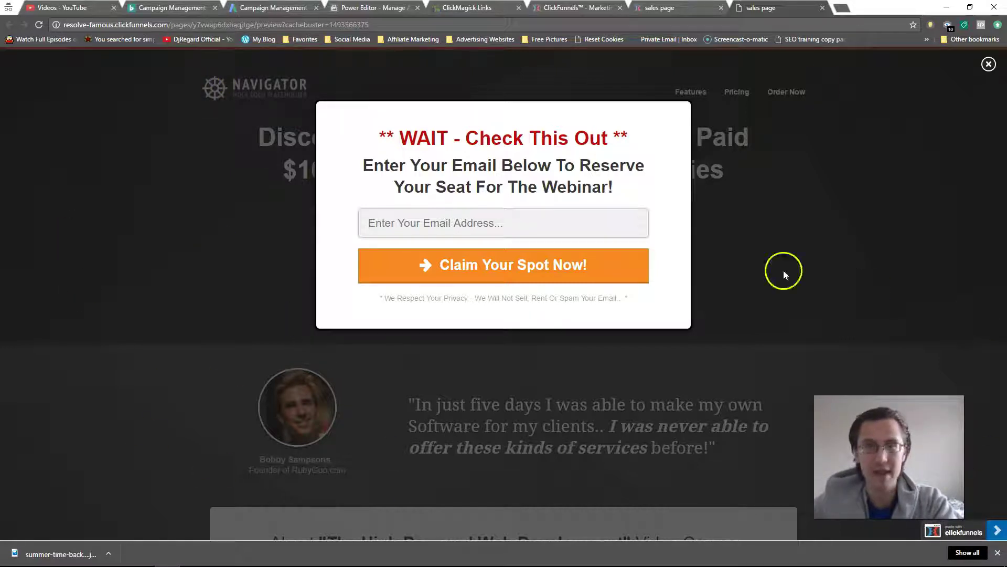
left_click(988, 64)
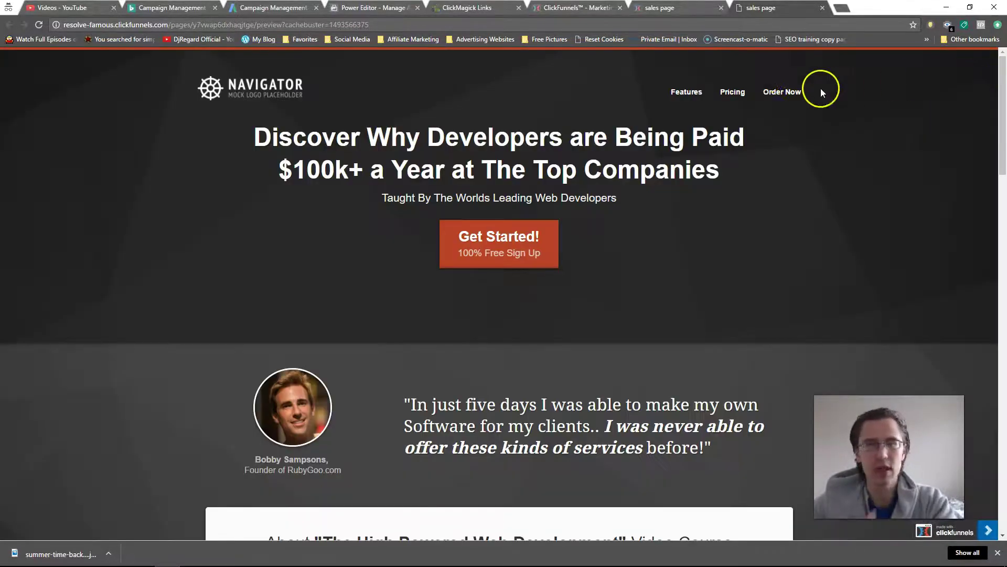
Step: Close the preview and delete the old ClickPop link and script code from Notepad
left_click(822, 7)
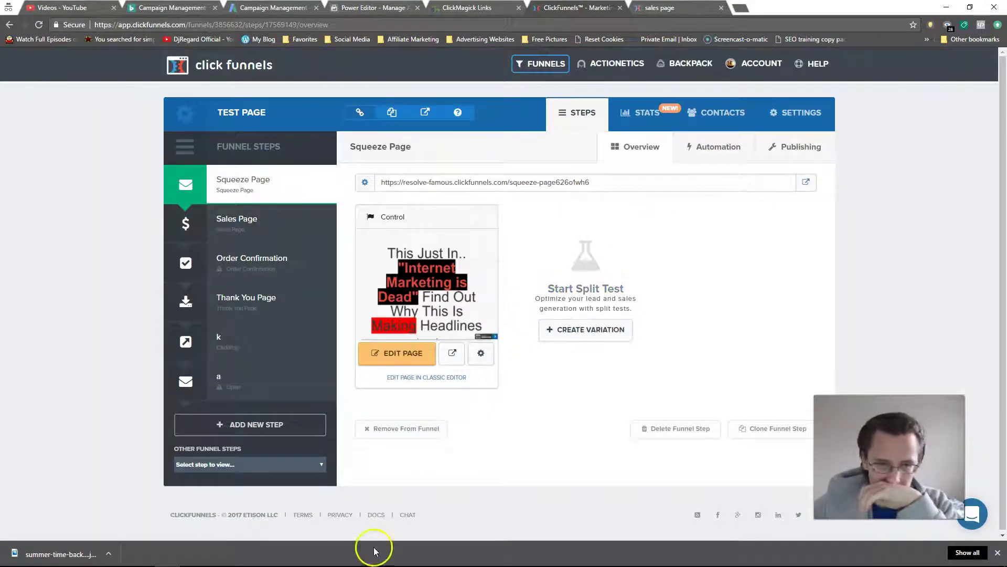
mouse_move(158, 549)
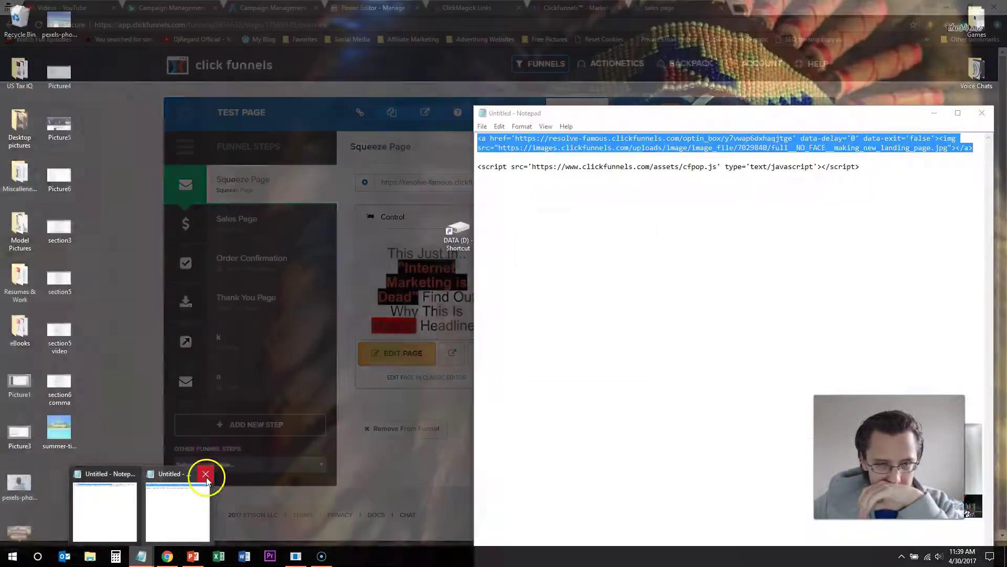
left_click(205, 475)
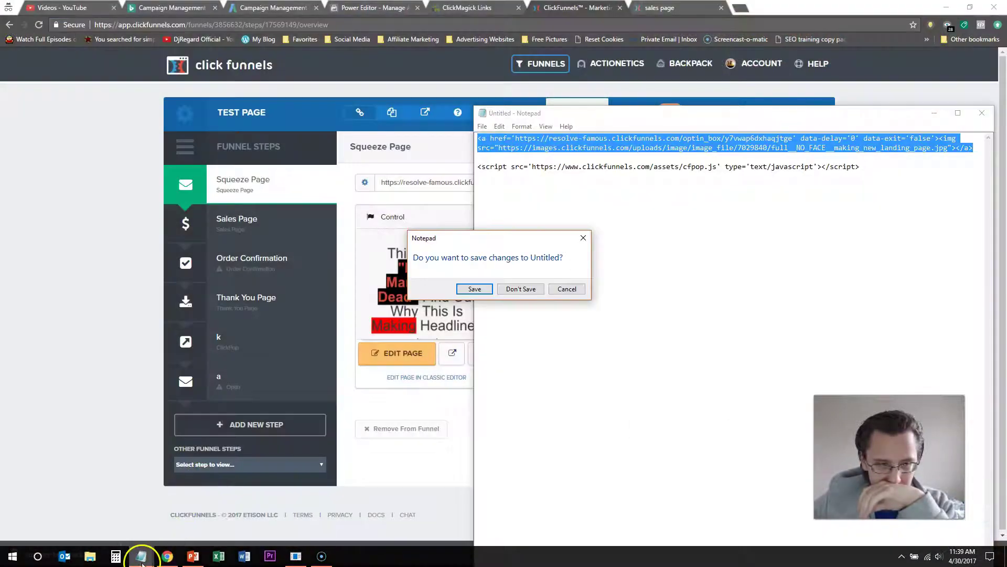
left_click(552, 289)
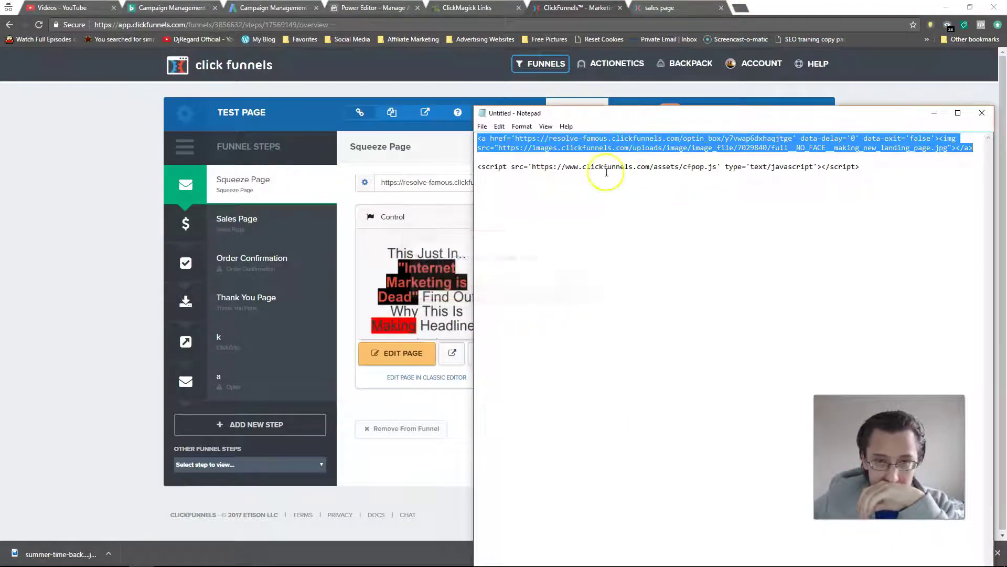
left_click_drag(906, 169, 475, 137)
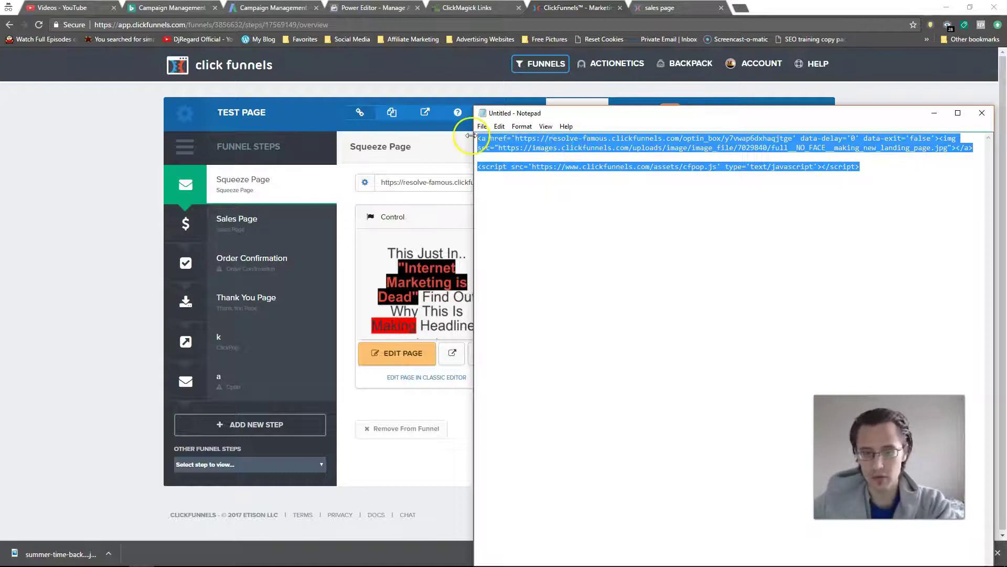
key("Delete")
left_click(96, 282)
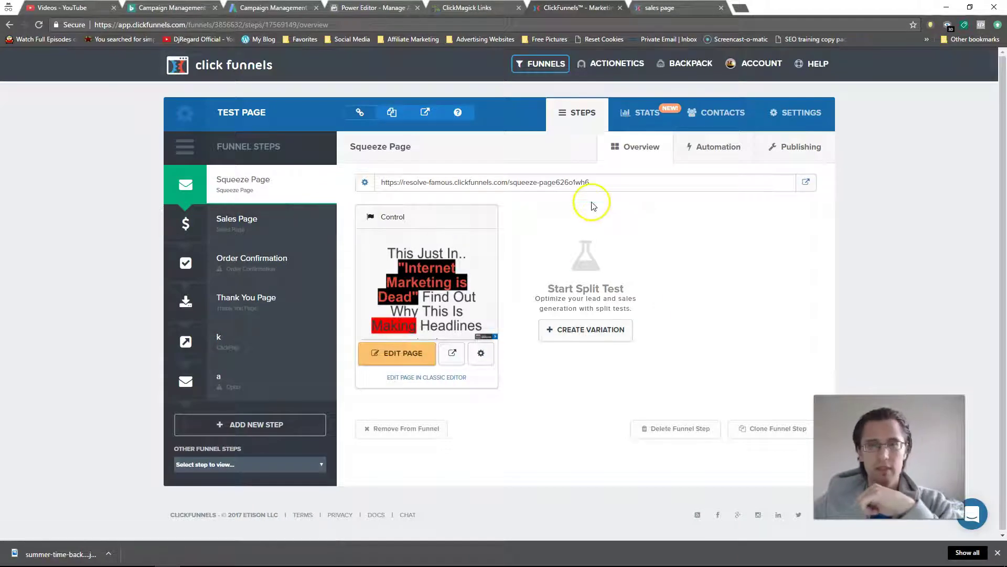
Step: Open the new funnel step 'a' in the Test Page funnel
left_click(99, 558)
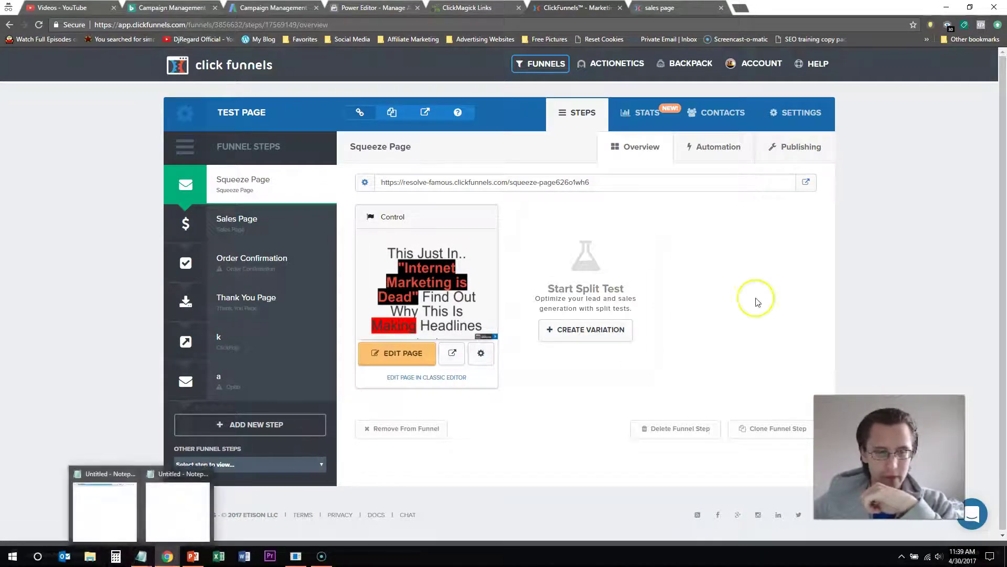
left_click(263, 353)
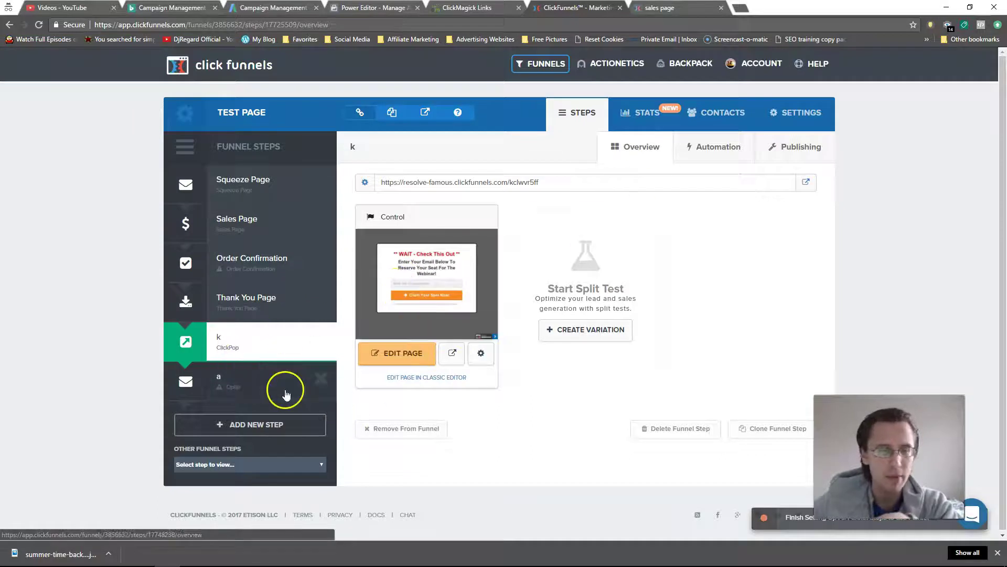
left_click(228, 385)
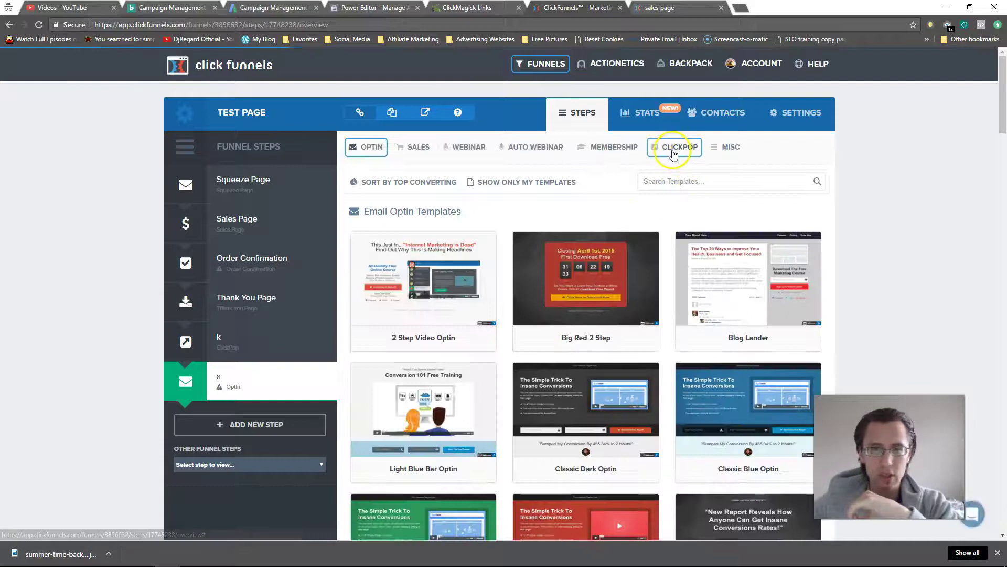
Step: Show the CLICKPOP templates for step 'a' and browse through the gallery
left_click(673, 148)
mouse_move(428, 240)
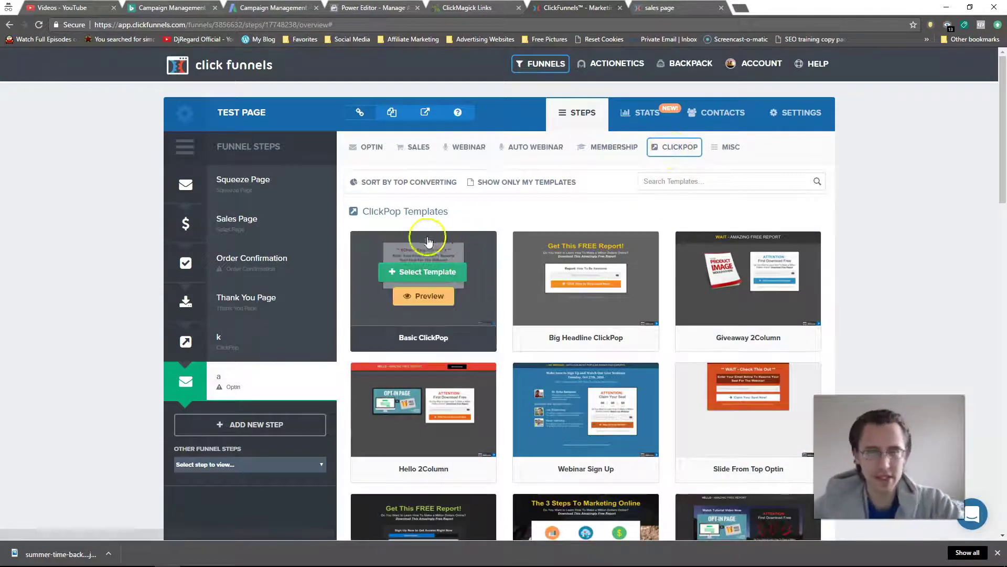
mouse_move(584, 275)
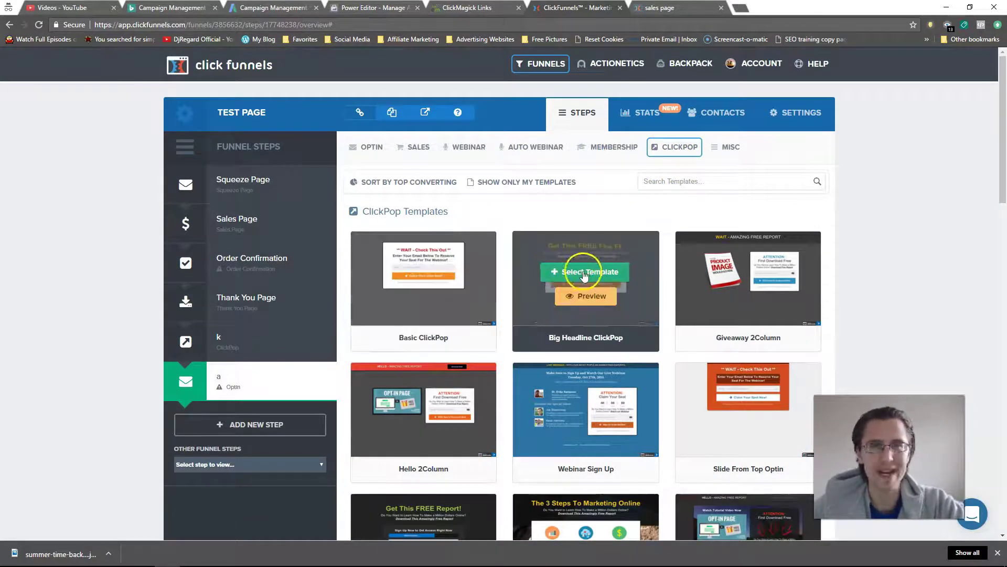
scroll(697, 362, "down", 3)
mouse_move(577, 420)
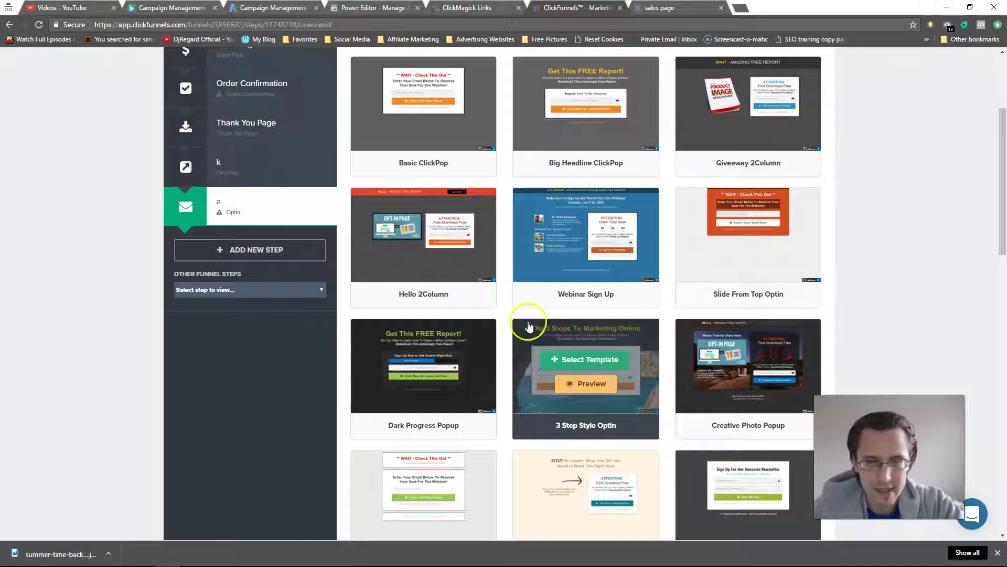
scroll(698, 343, "down", 4)
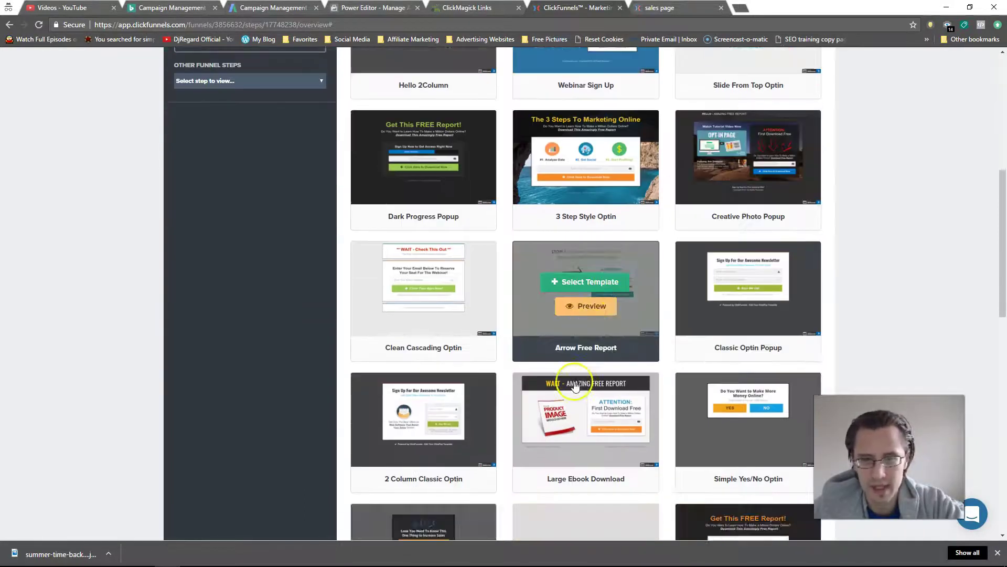
scroll(575, 386, "down", 8)
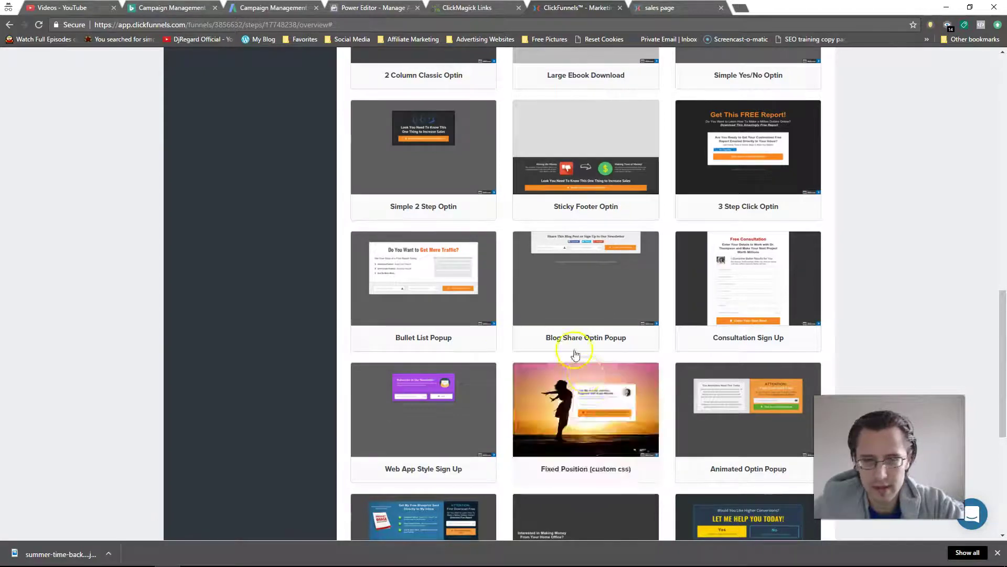
scroll(750, 321, "up", 9)
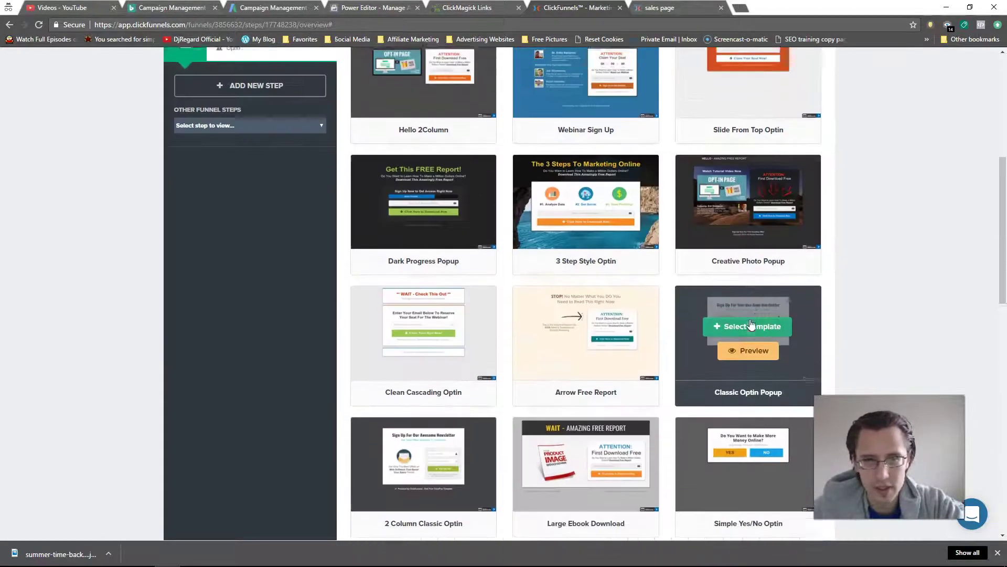
scroll(751, 324, "up", 7)
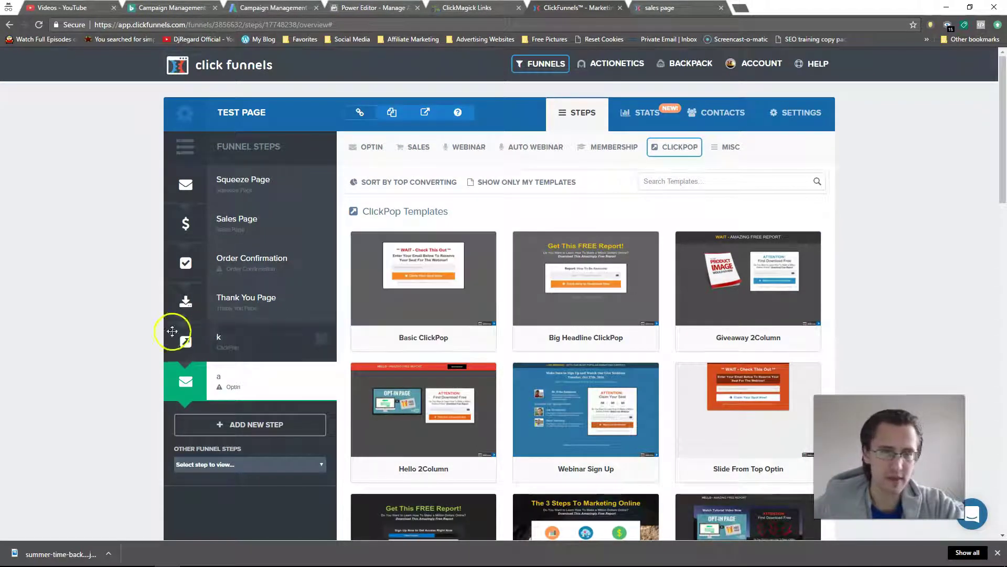
Step: Generate step k's ClickPop link code from its Publishing options and select the embed code
left_click(265, 345)
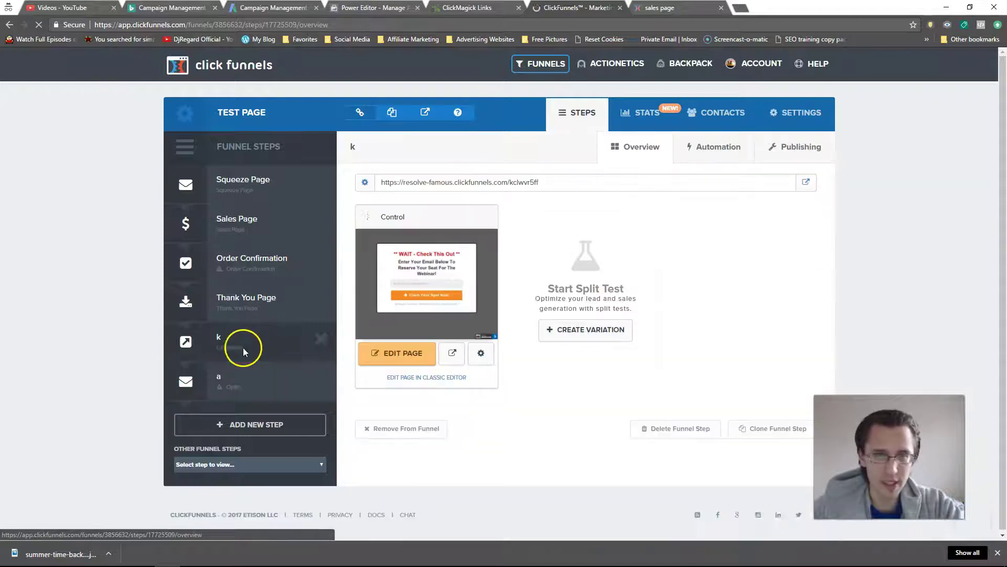
left_click(811, 151)
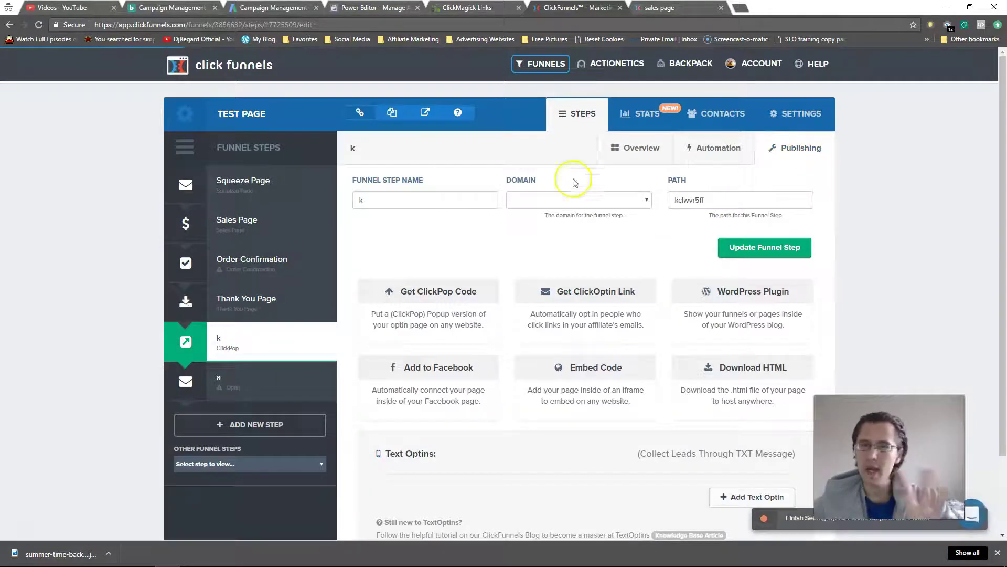
left_click(423, 302)
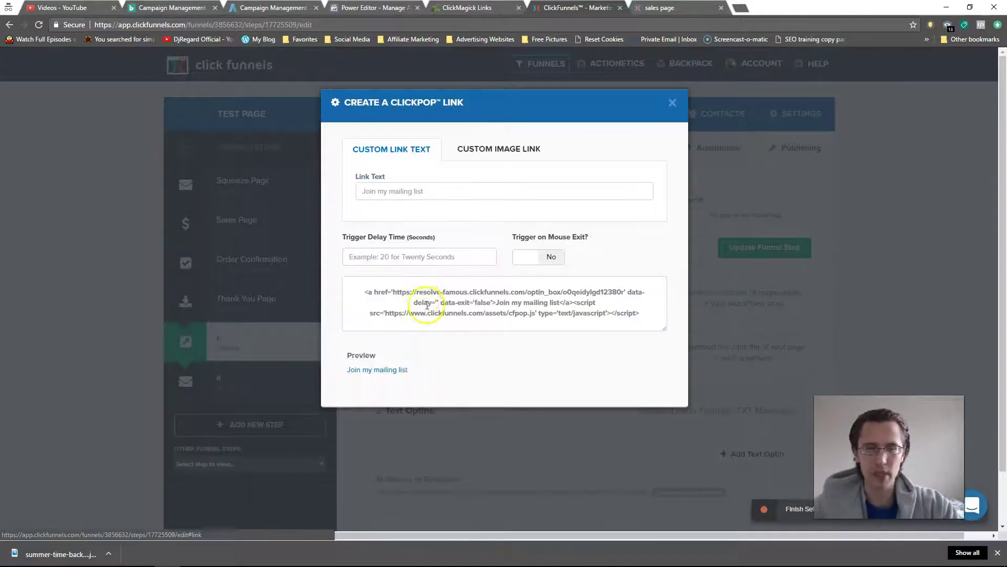
left_click(466, 303)
key("ctrl+c")
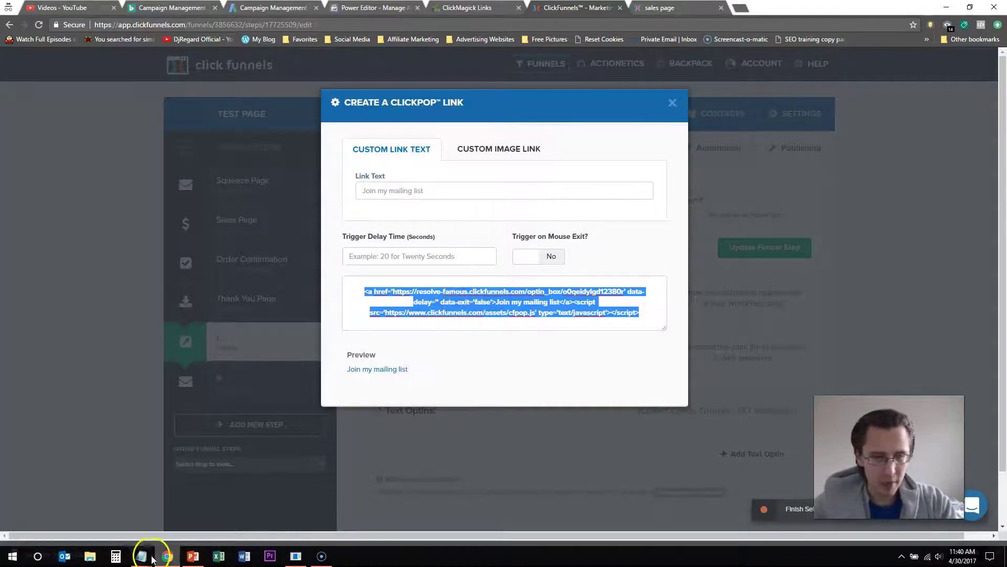
Step: Paste step k's ClickPop code into Notepad with the optin_box link and cfpop.js script on separate lines
left_click(141, 556)
left_click(176, 535)
key("ctrl+v")
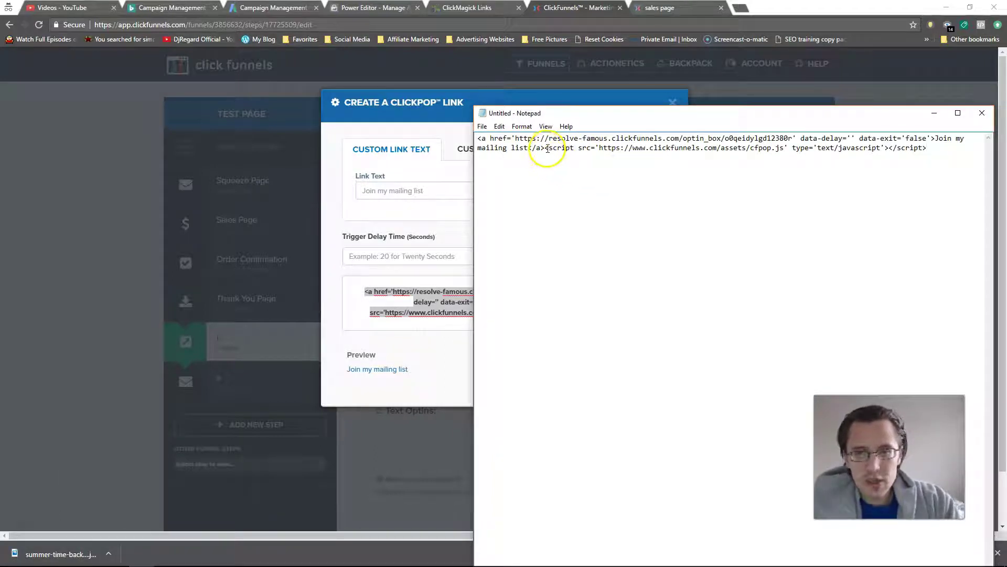
key("Return")
key("Return")
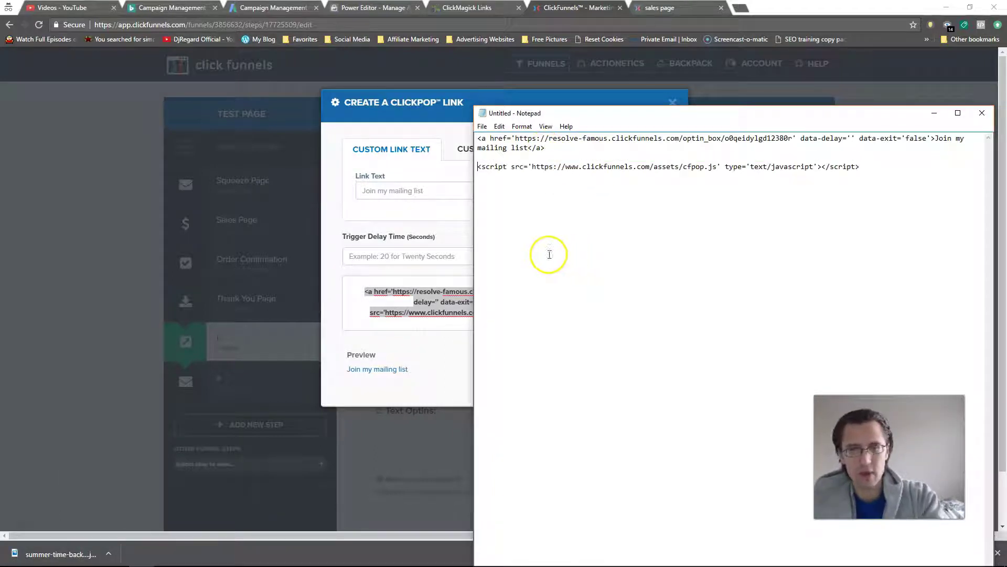
left_click_drag(478, 139, 544, 149)
left_click_drag(476, 166, 873, 173)
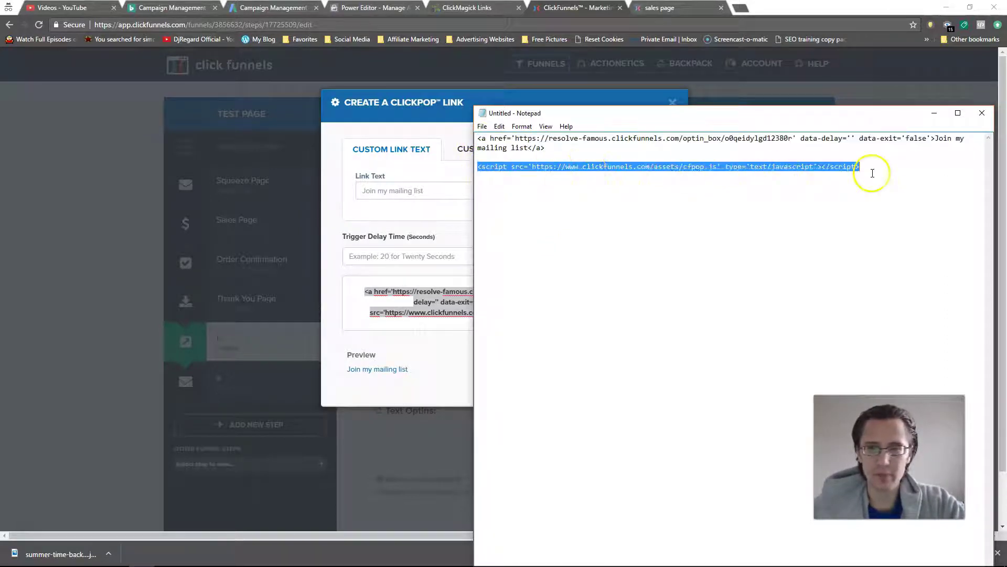
left_click(408, 215)
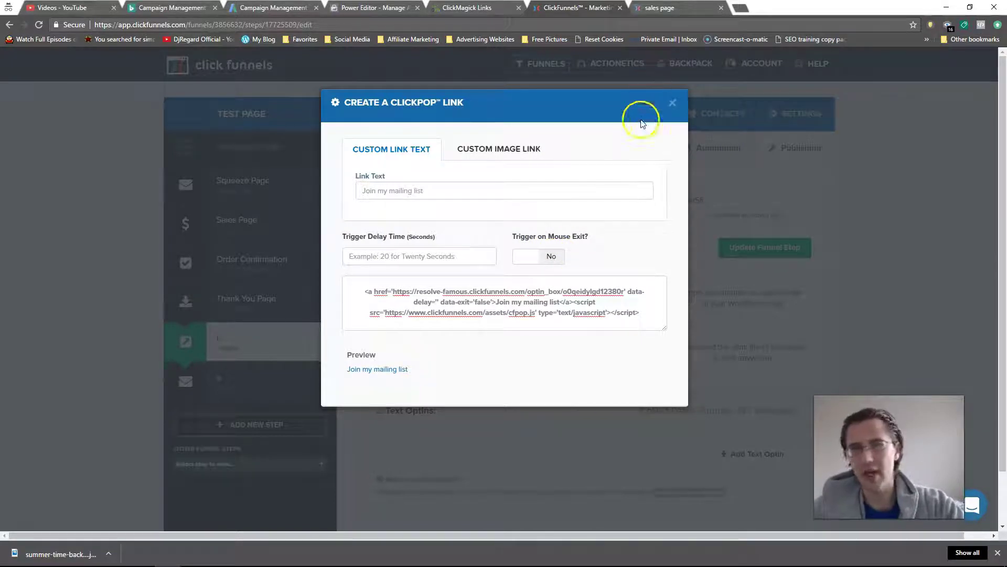
Step: Give the ClickPop link a 5-second trigger delay and mouse-exit trigger, and select the updated code
left_click(538, 257)
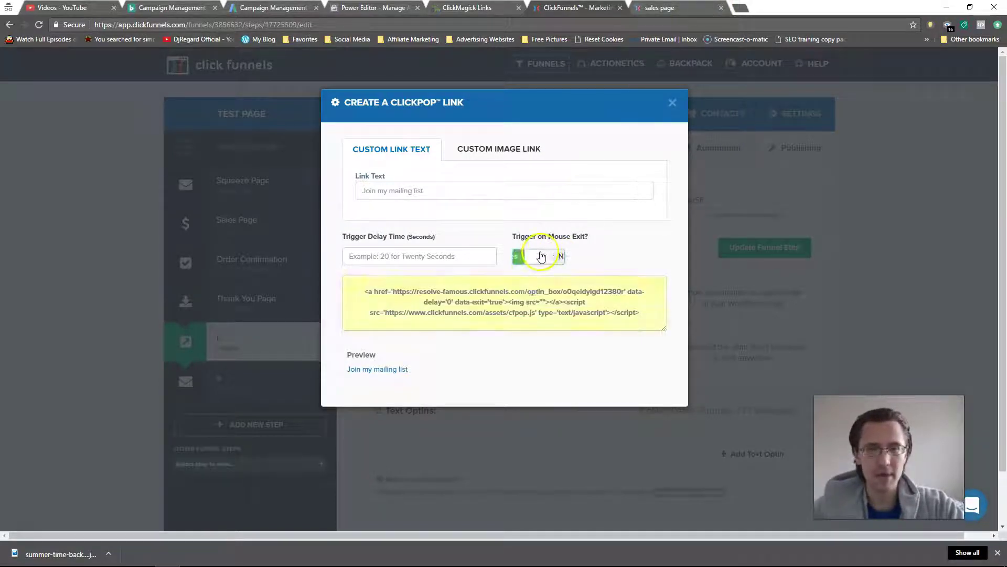
left_click(544, 262)
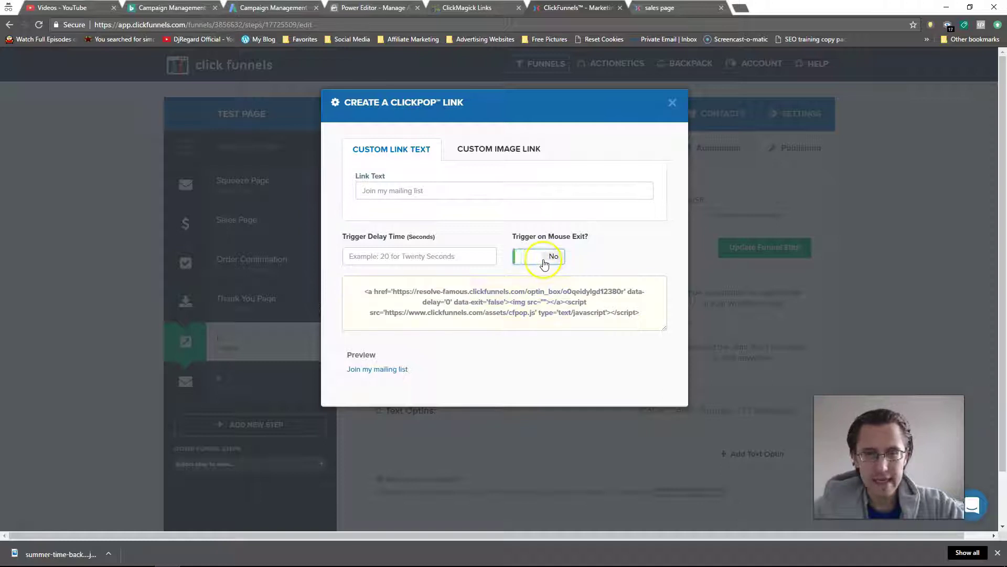
left_click(405, 255)
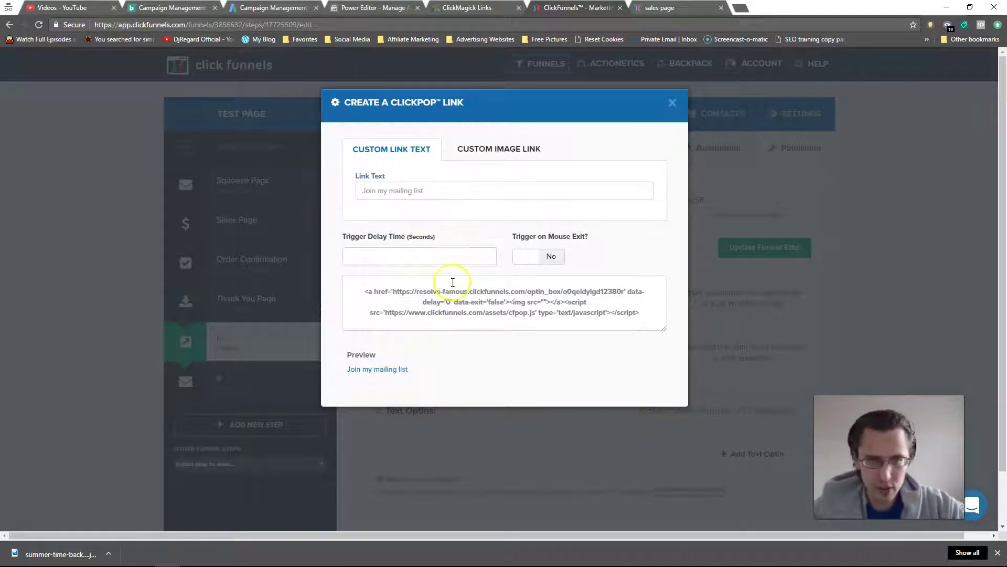
left_click(551, 256)
left_click(483, 308)
key("ctrl+c")
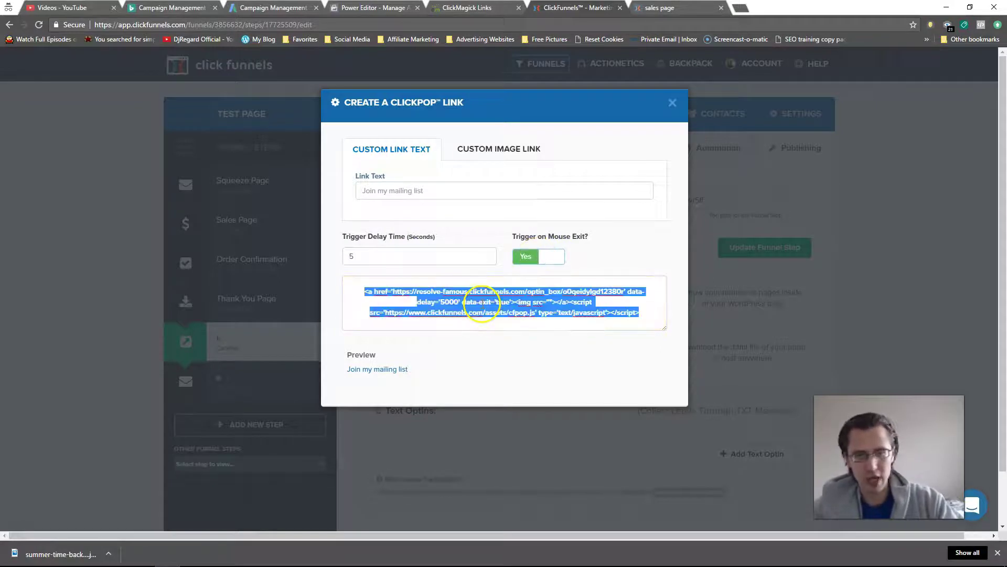
Step: Replace the Notepad code with the updated link (data-delay '5000', data-exit 'true') and script line
mouse_move(143, 560)
left_click(105, 512)
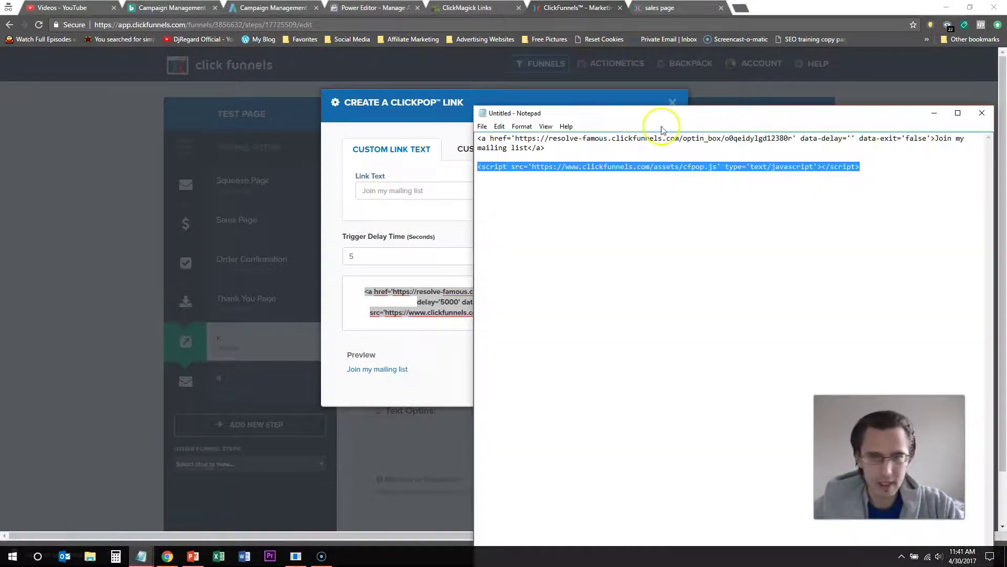
left_click_drag(861, 166, 503, 133)
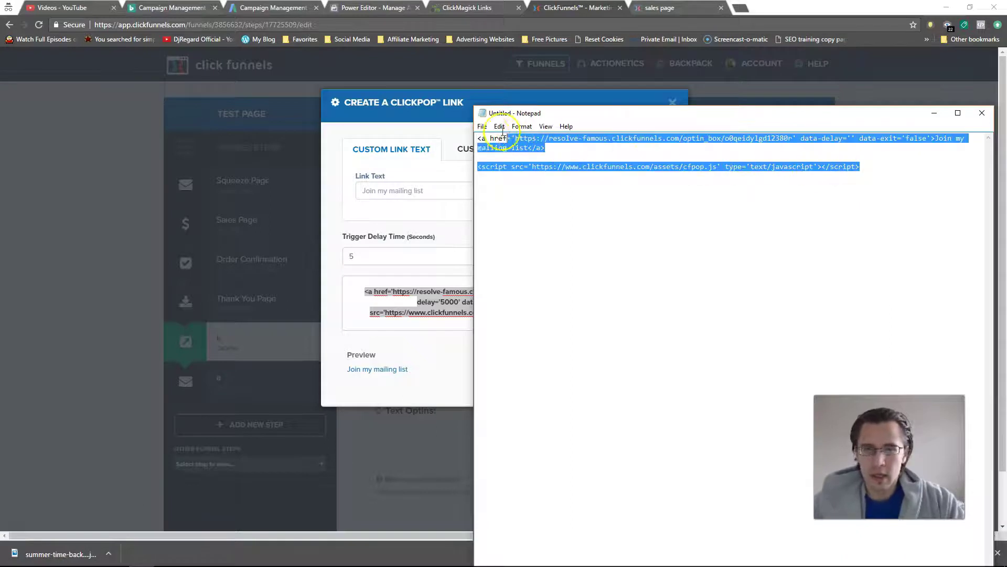
key("ctrl+v")
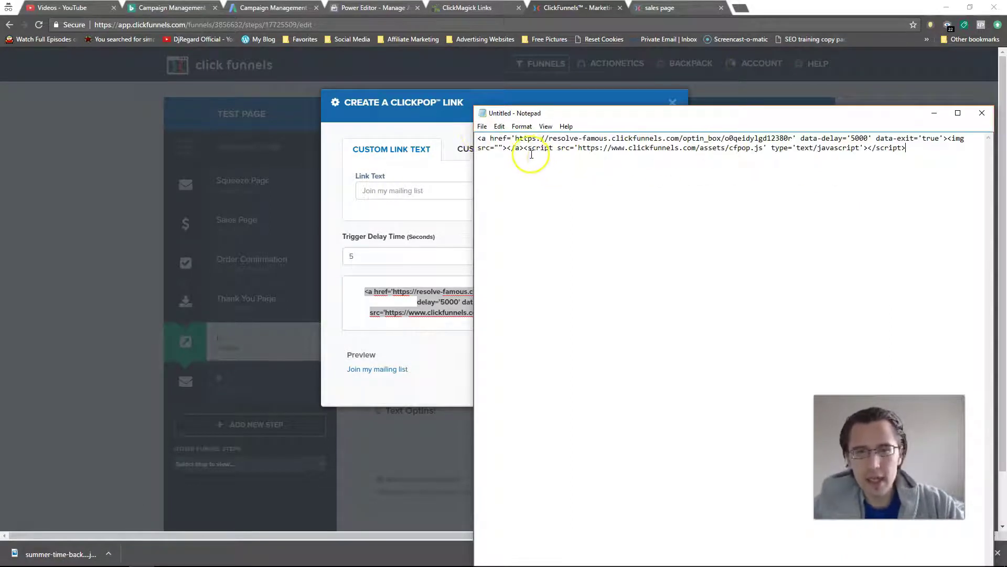
key("Return")
key("Return")
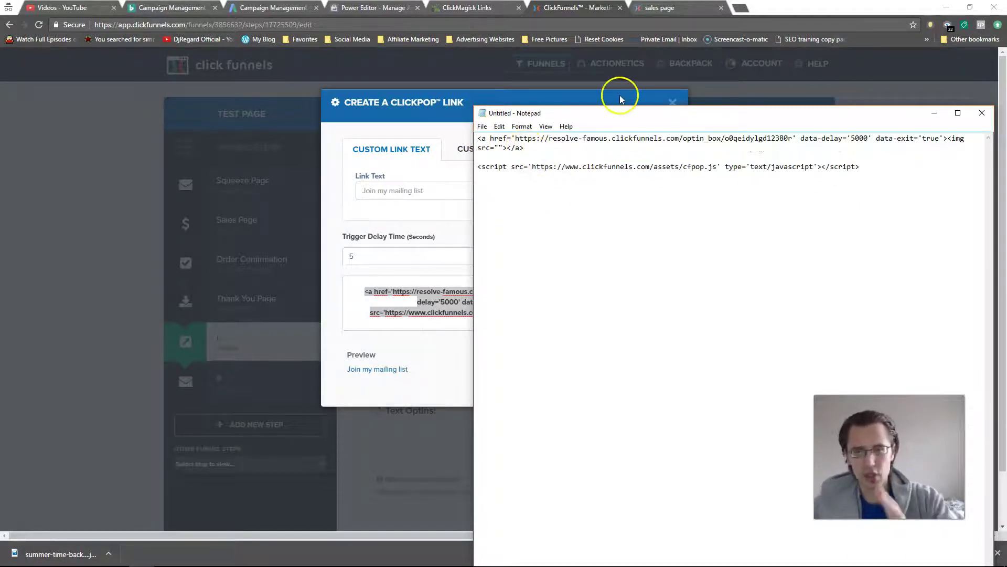
Step: Close the ClickPop link dialog and open the Sales Page in the page editor
left_click(615, 96)
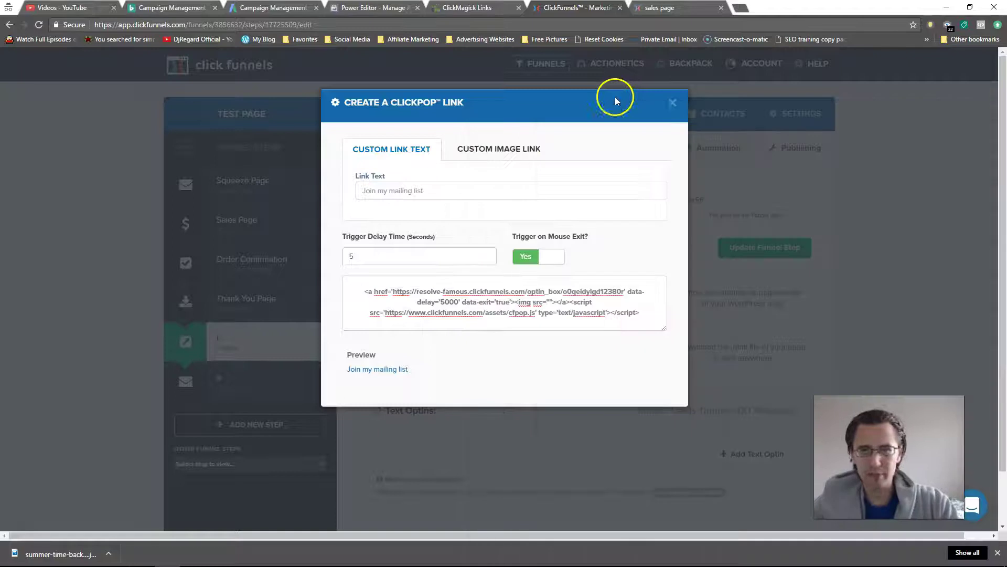
left_click(672, 103)
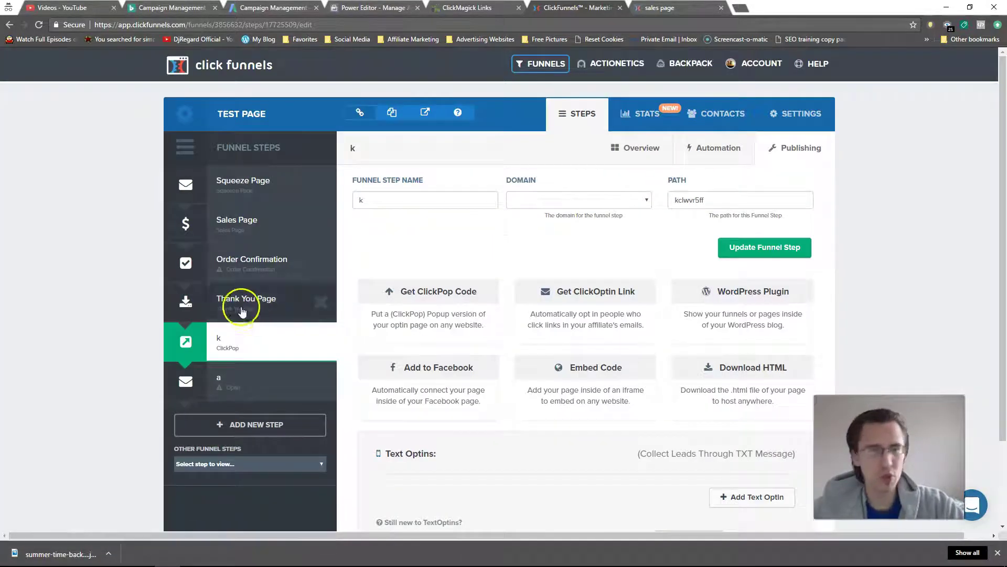
left_click(285, 238)
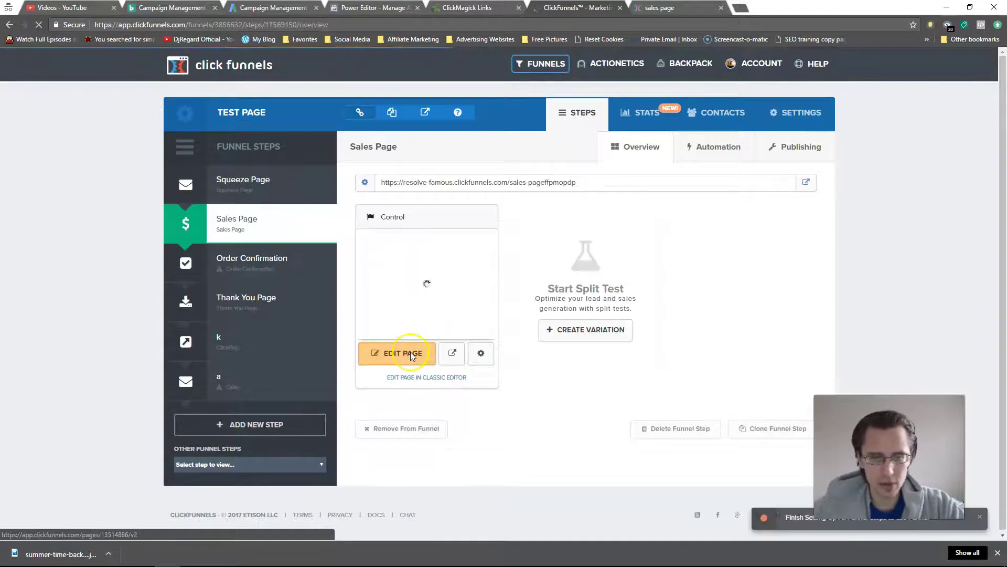
left_click(411, 353)
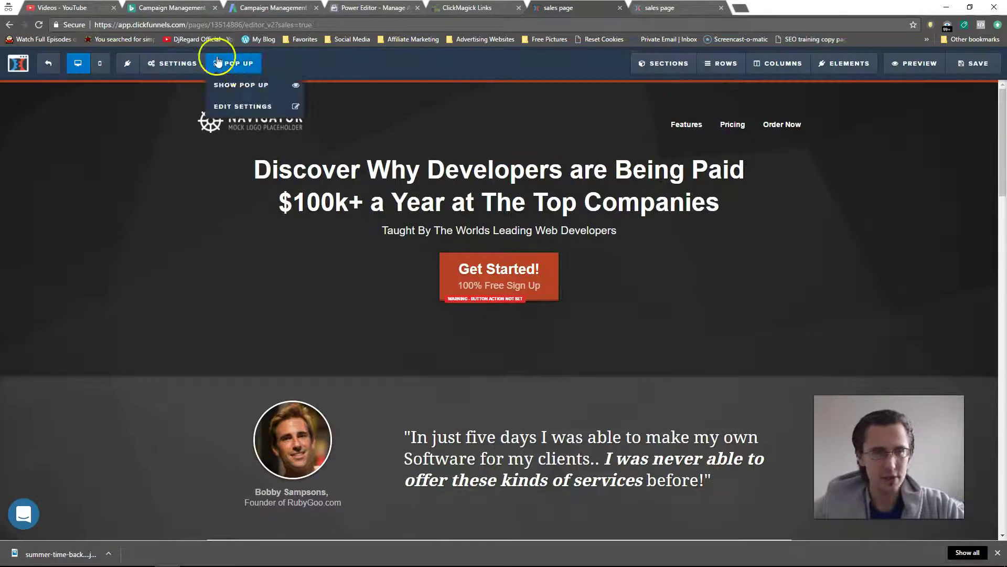
Step: Paste the Notepad ClickPop link and cfpop.js script into the sales page's Footer Code tracking code
left_click(181, 64)
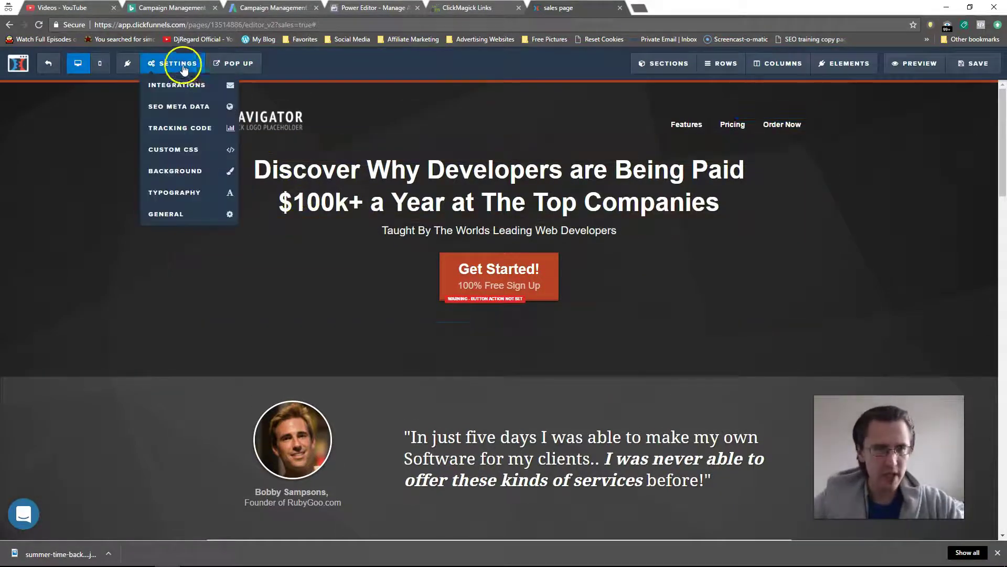
left_click(175, 128)
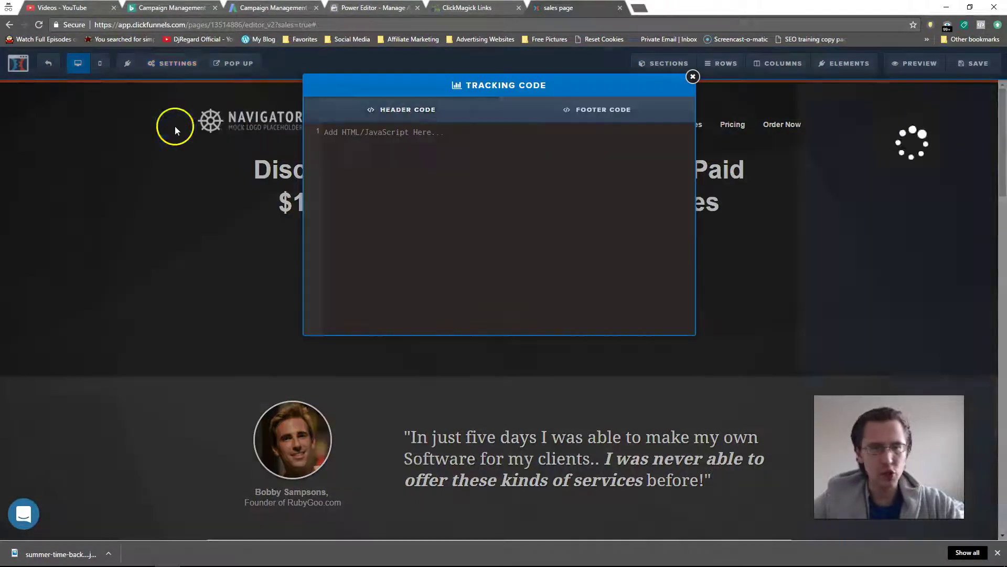
left_click(577, 125)
mouse_move(96, 552)
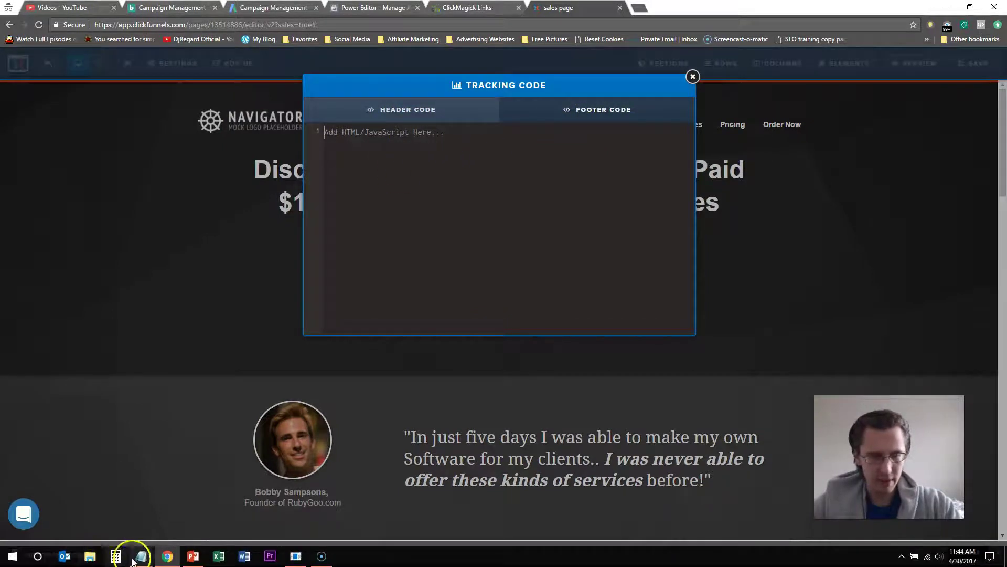
mouse_move(141, 556)
left_click(179, 519)
left_click(578, 158)
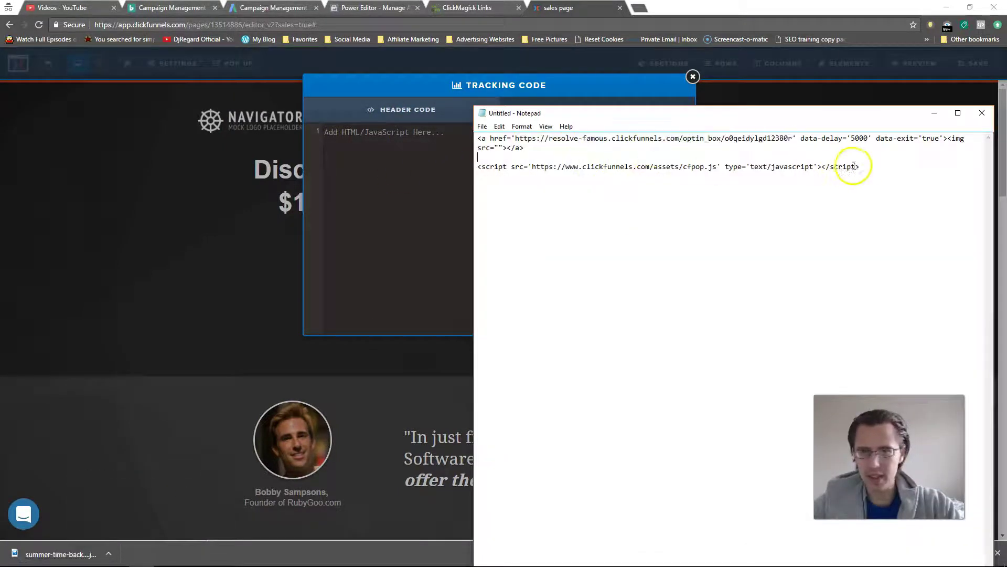
left_click_drag(855, 166, 474, 139)
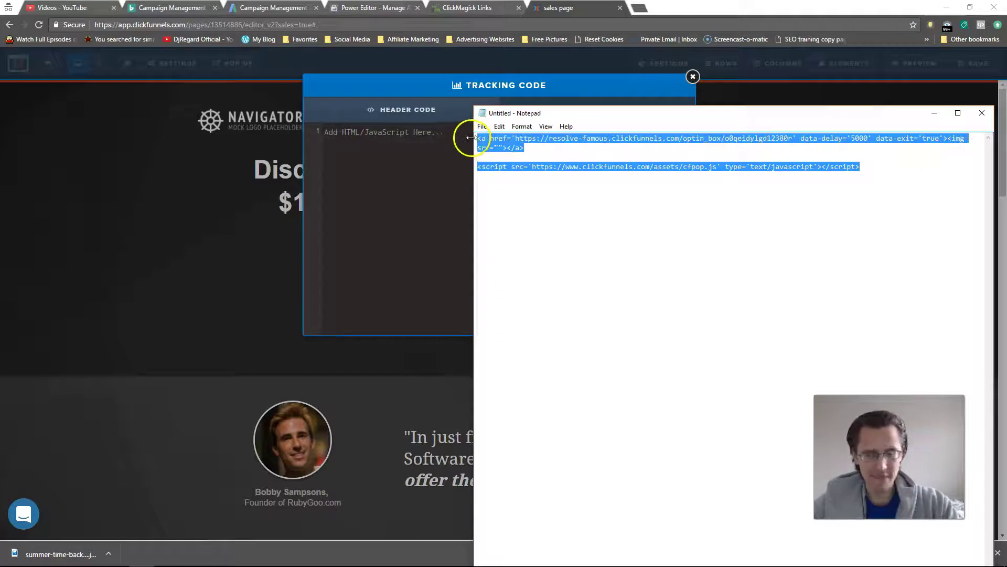
left_click(411, 159)
type("<a href='https://app.clickfunnels.com/optin_box/o0qeidylgd12380r' data-delay='5000' data-exit='true'><img src=\"\"></a> <script src='https://app.clickfunnels.com/assets/cfpop.js' type='text/javascript'></script>")
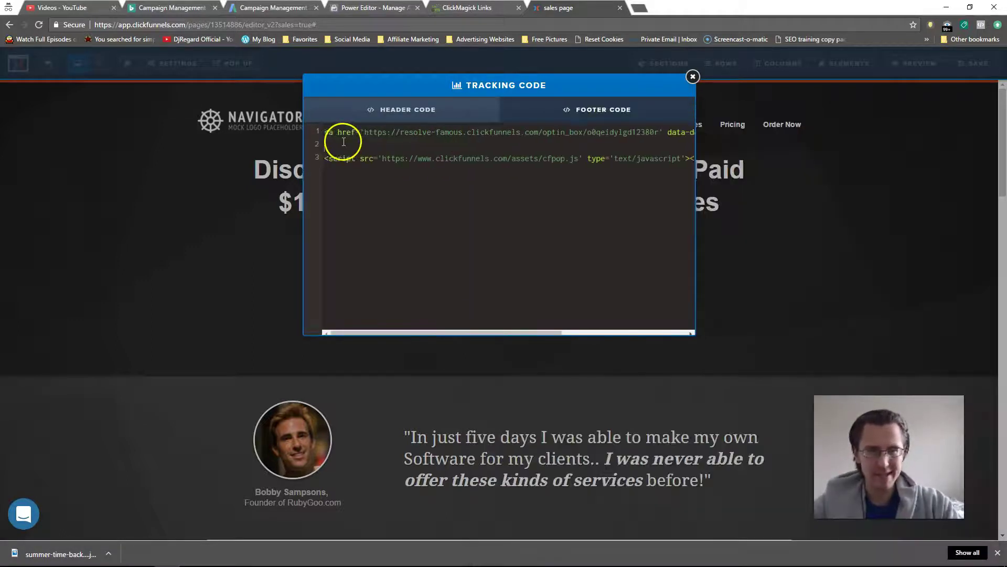
Step: Save the Sales Page and preview it until the 'Claim Your Spot Now!' popup appears
left_click(692, 76)
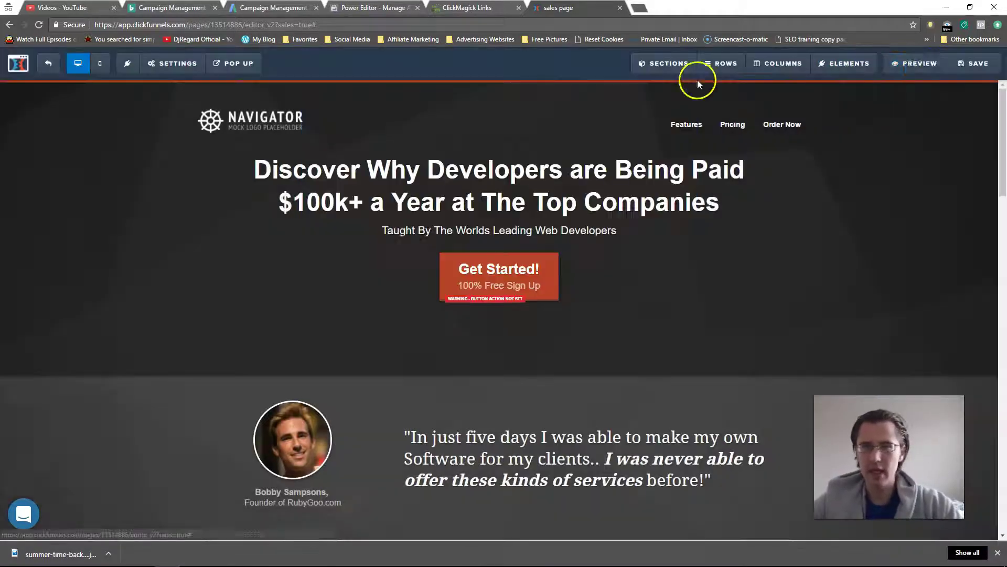
left_click(971, 63)
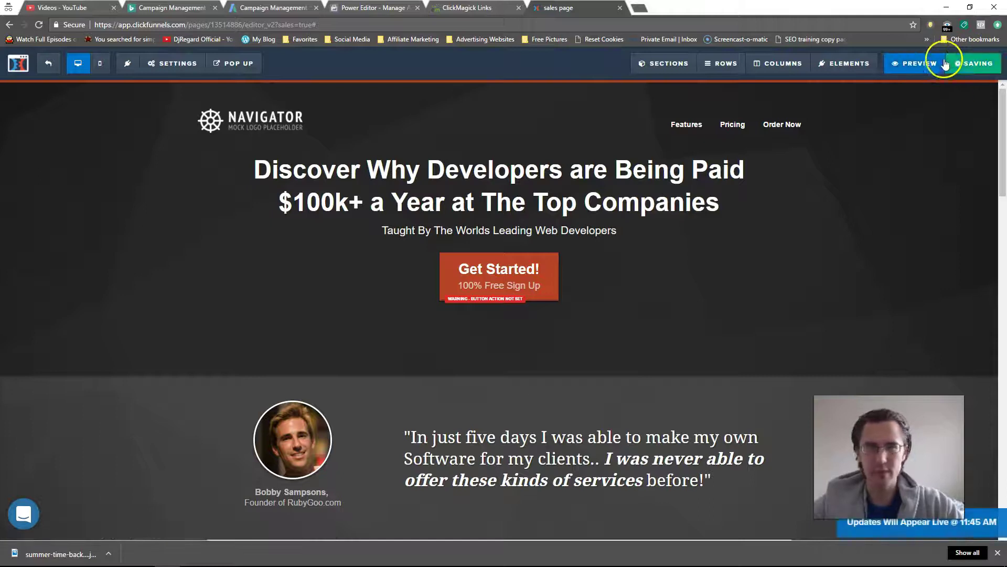
left_click(907, 63)
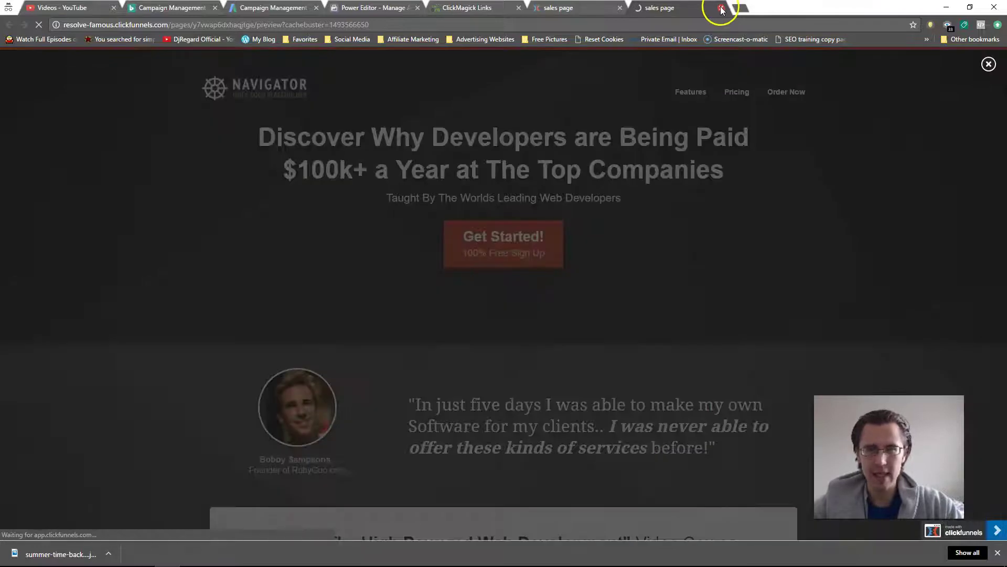
left_click(989, 63)
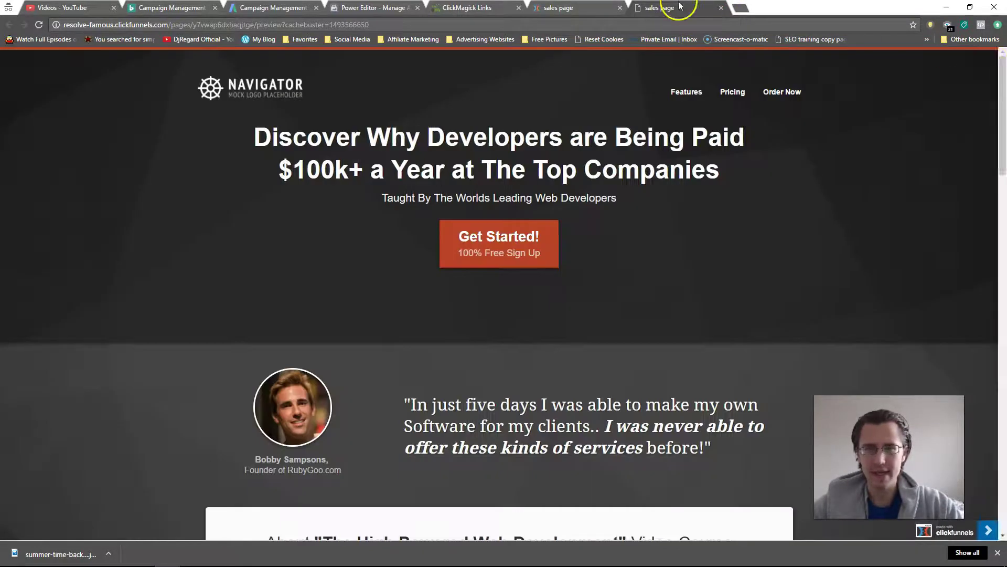
left_click(723, 10)
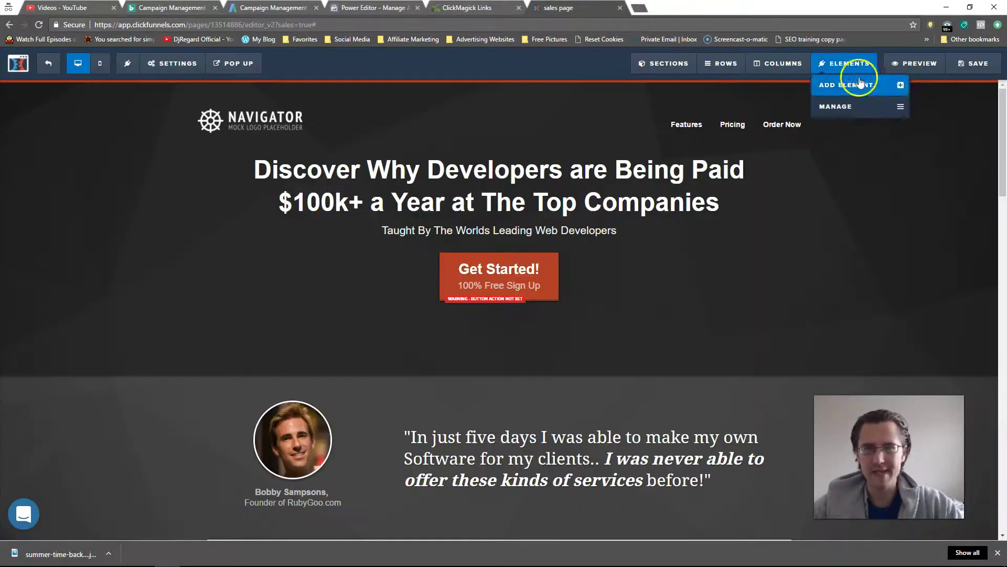
left_click(913, 64)
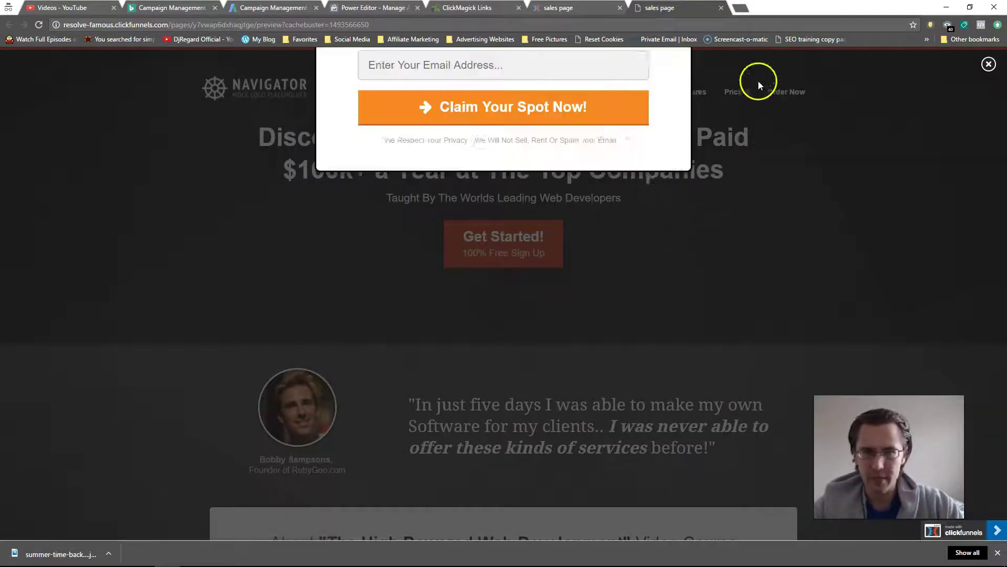
left_click(722, 8)
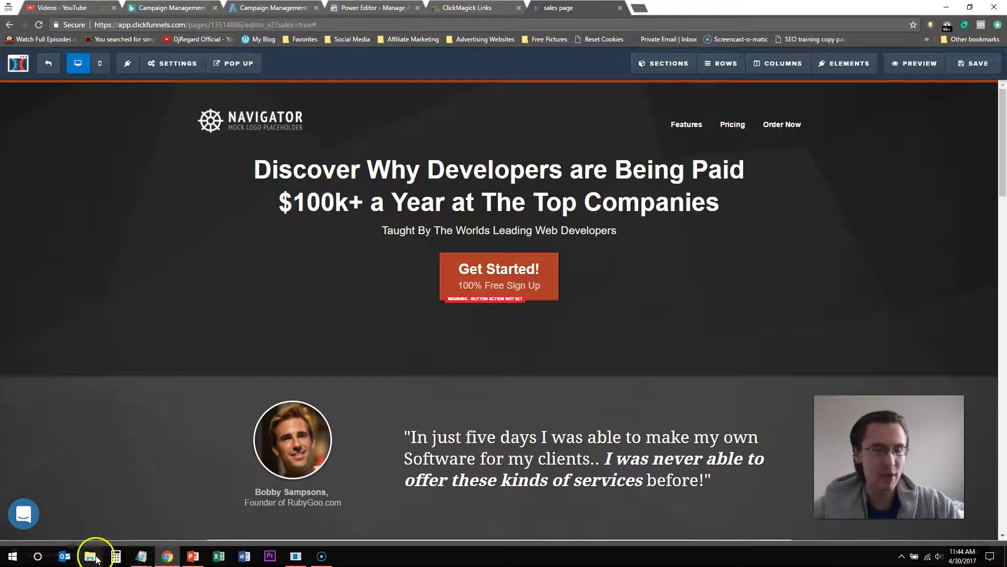
Step: Copy the optin_box popup URL from the notes and make it the Get Started button's website URL
mouse_move(141, 555)
left_click(187, 525)
left_click(625, 198)
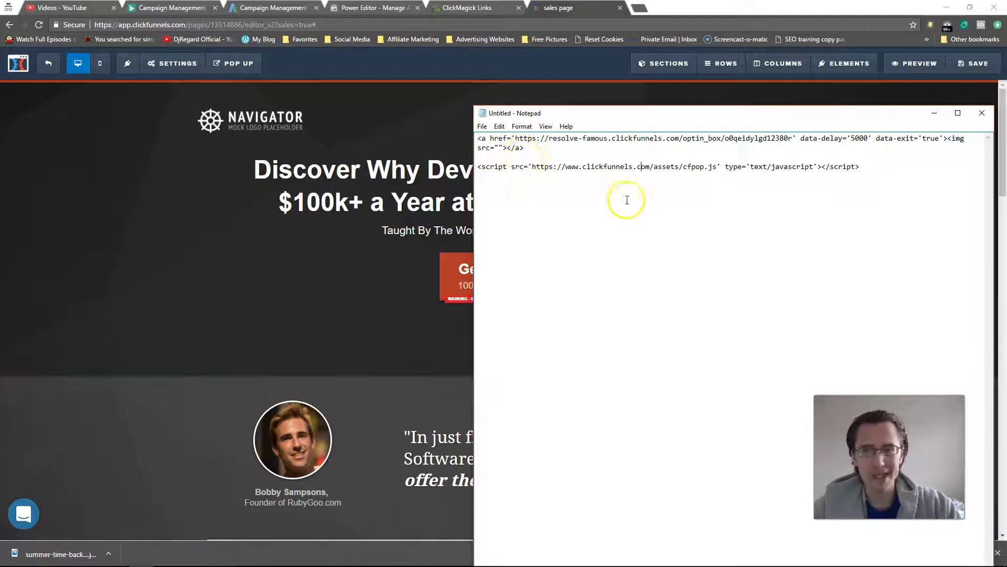
left_click_drag(517, 138, 792, 138)
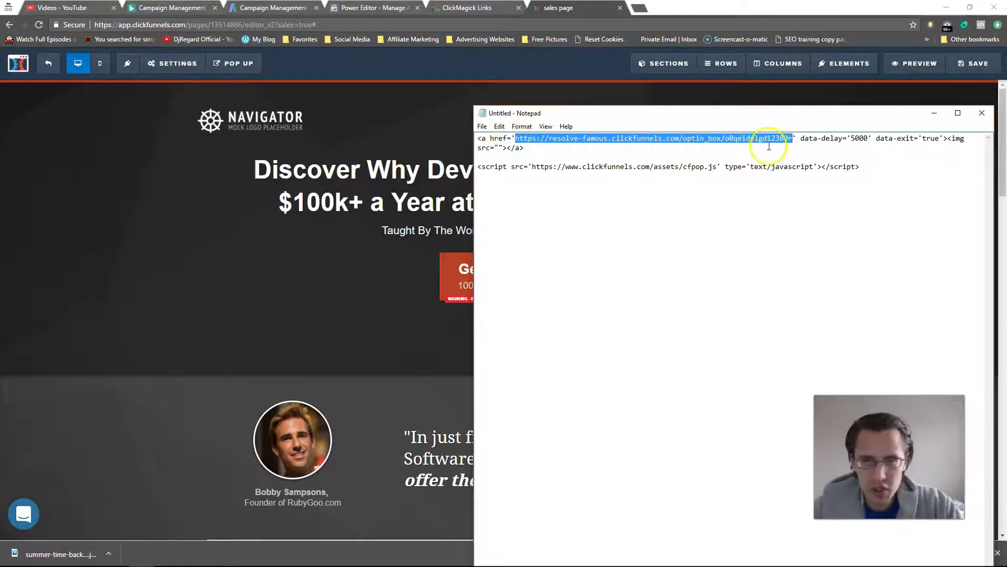
left_click(362, 223)
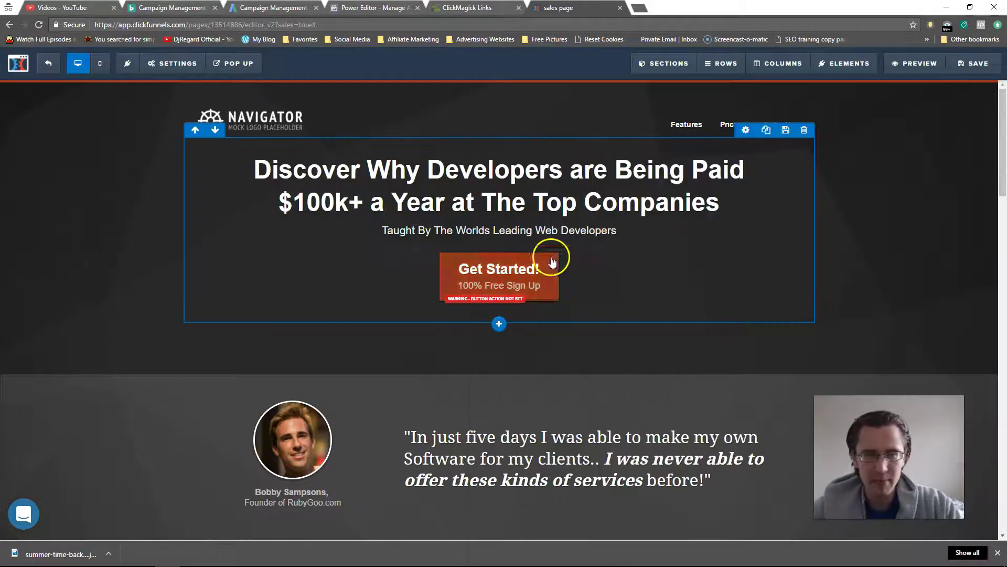
left_click(706, 247)
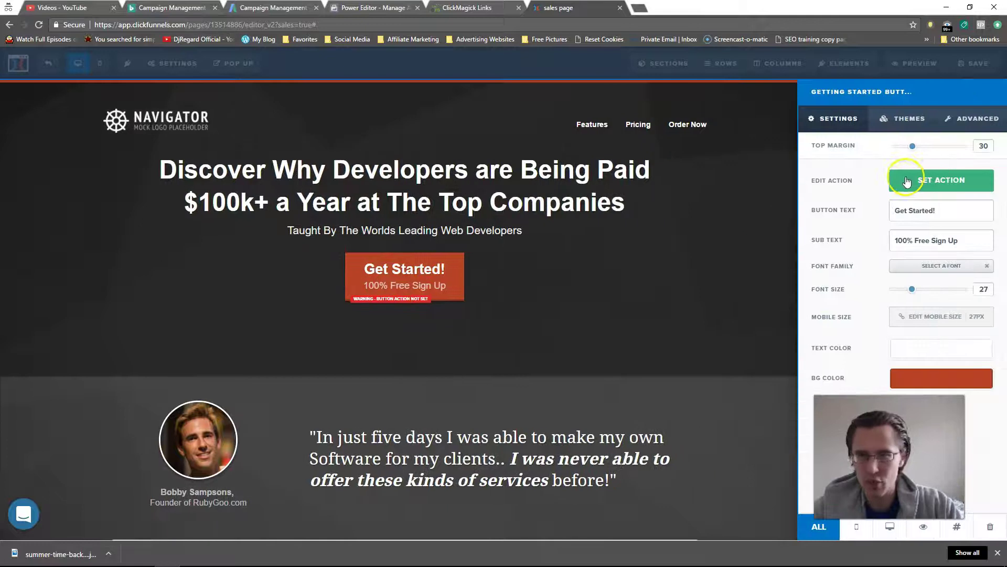
left_click(915, 177)
key("ctrl+v")
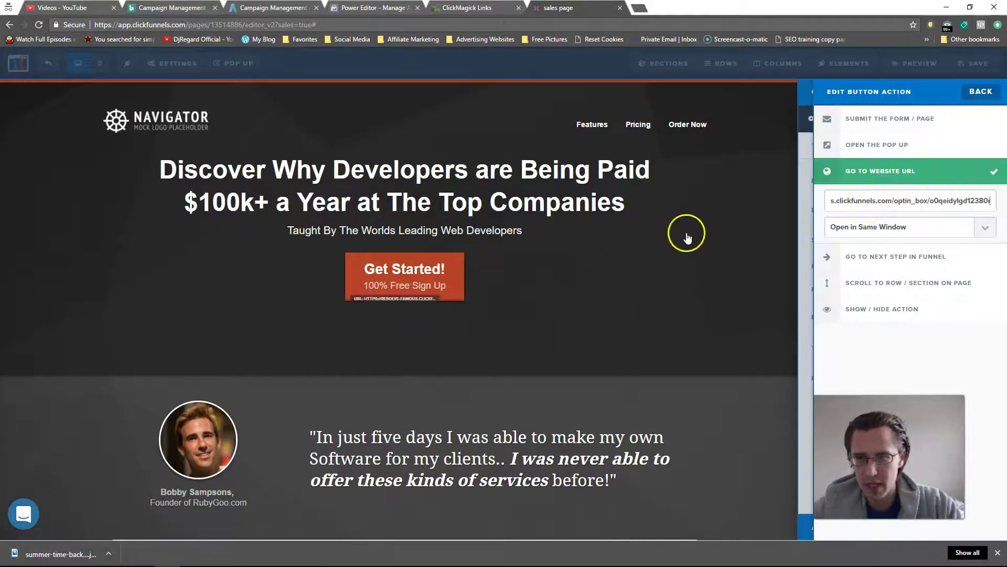
left_click(493, 241)
Step: Link the word 'Worlds' in the subheadline to the same popup URL
left_click(461, 229)
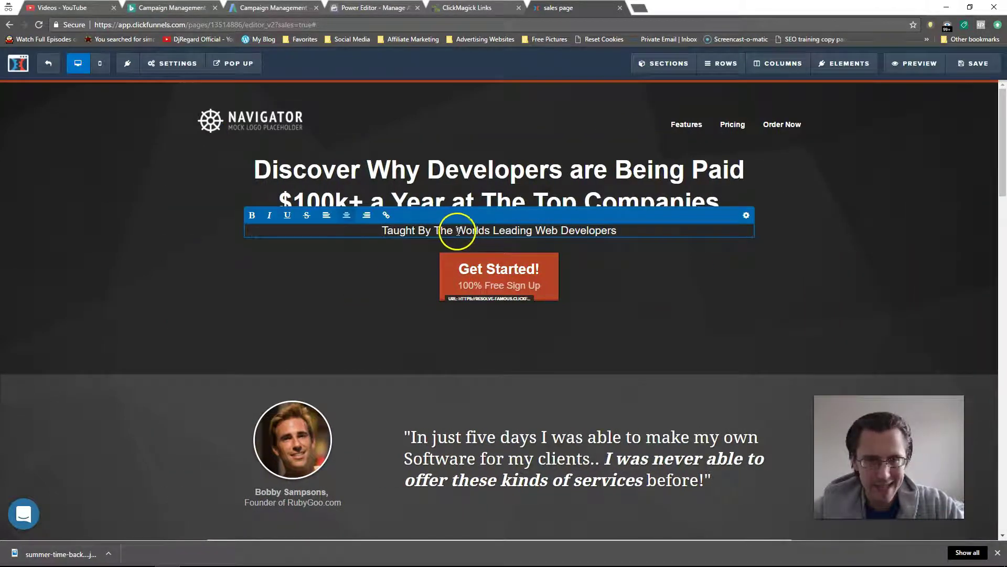
double_click(472, 229)
left_click(389, 216)
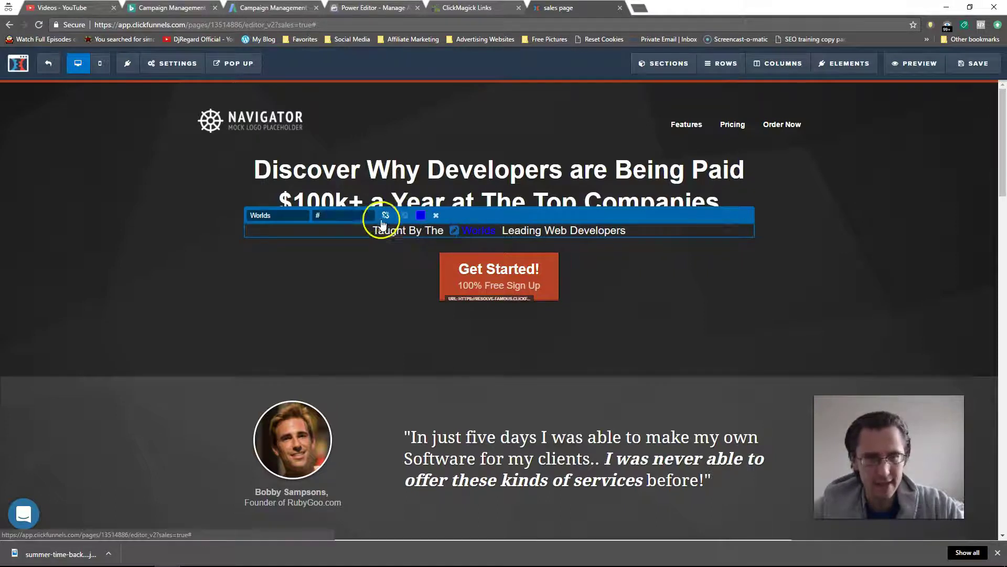
left_click(317, 216)
key("ctrl+v")
left_click(845, 243)
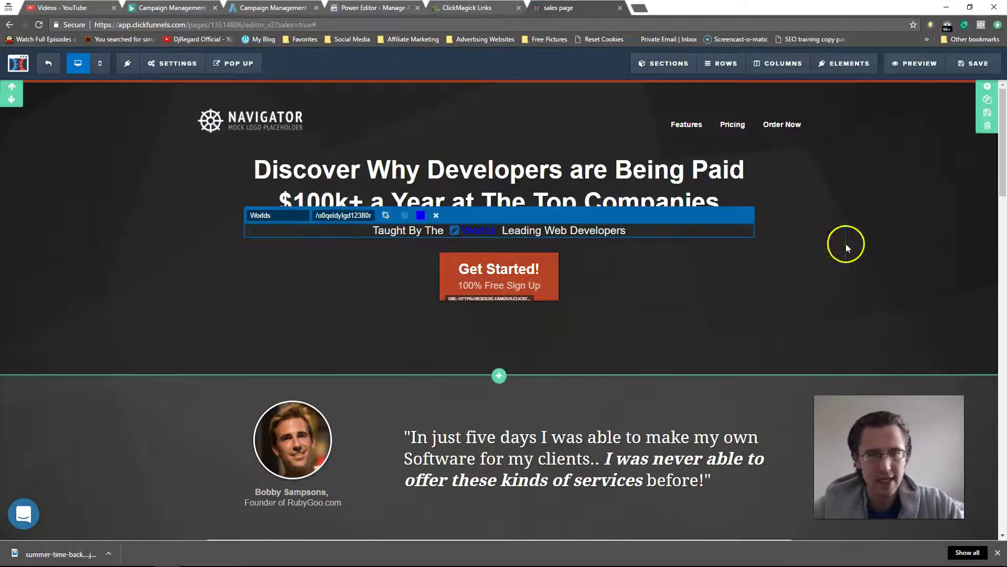
left_click(967, 64)
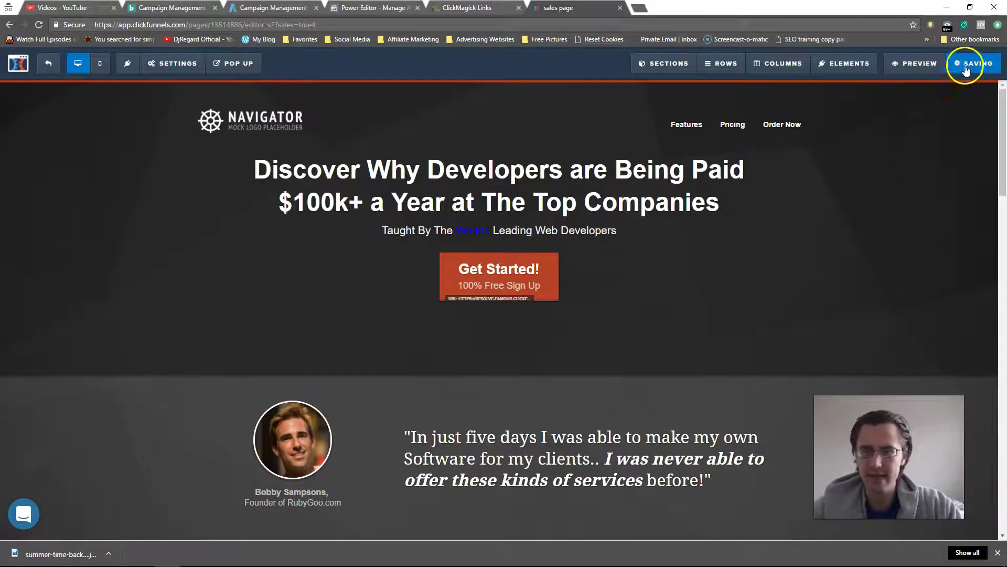
left_click(931, 66)
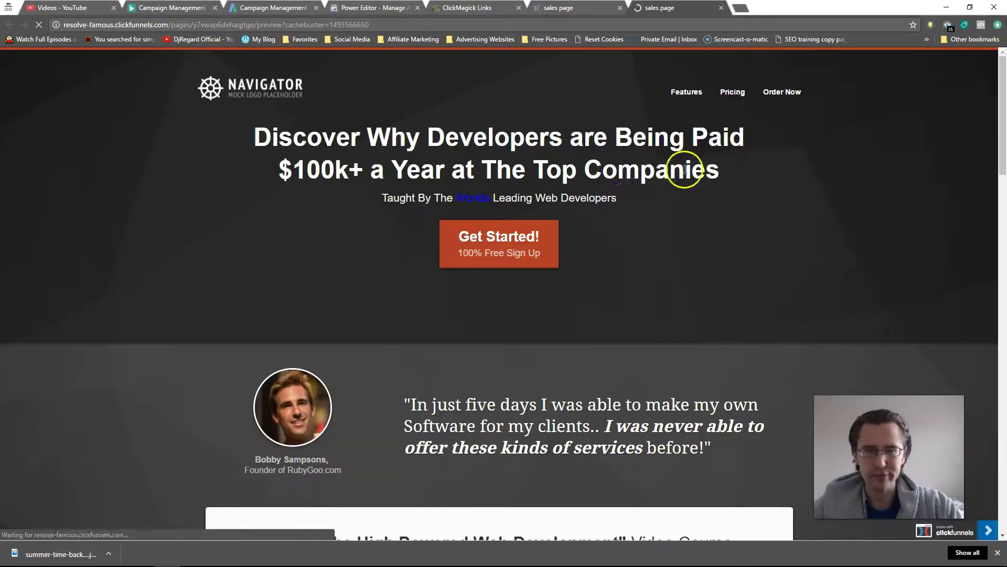
left_click(490, 241)
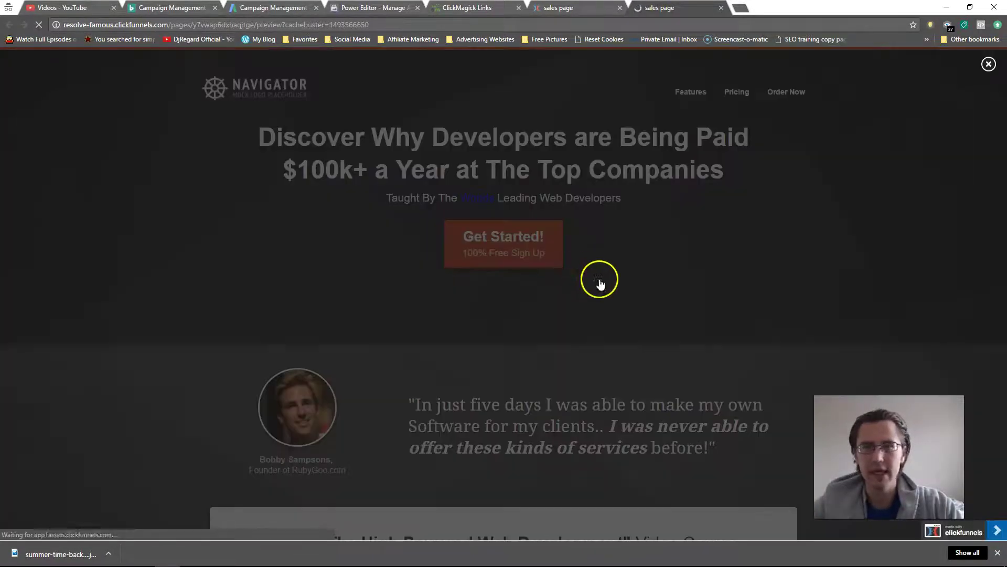
left_click(989, 64)
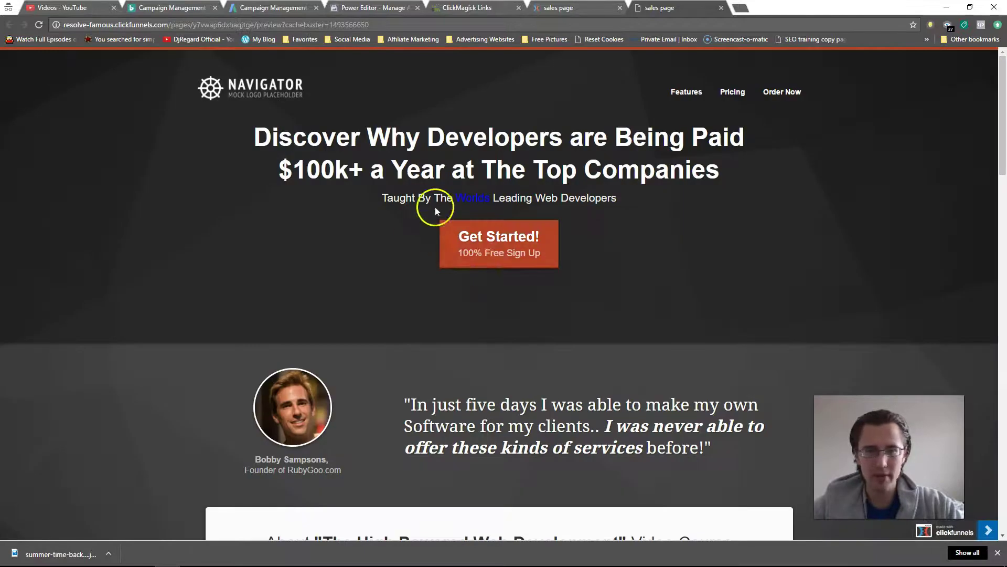
left_click(803, 90)
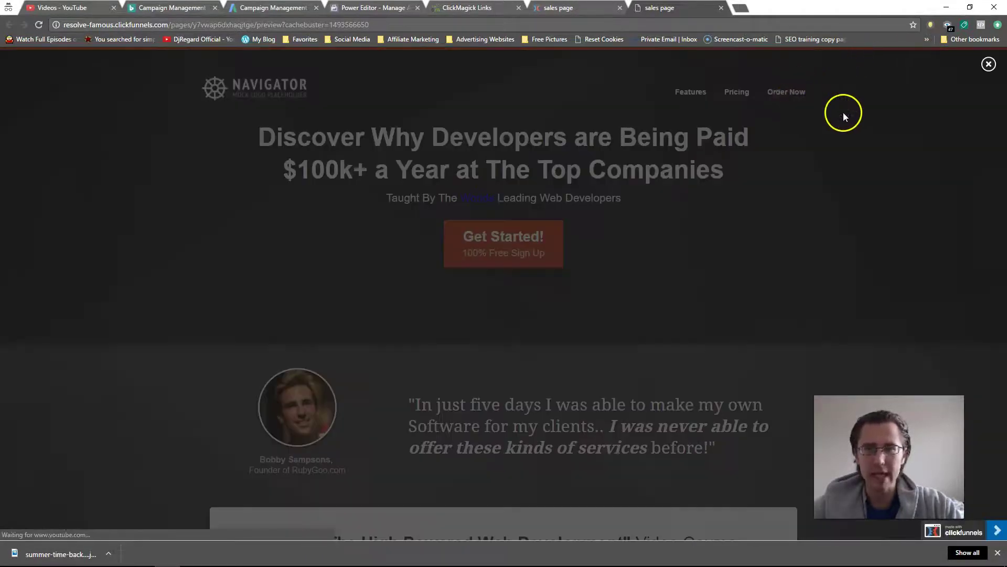
left_click(990, 64)
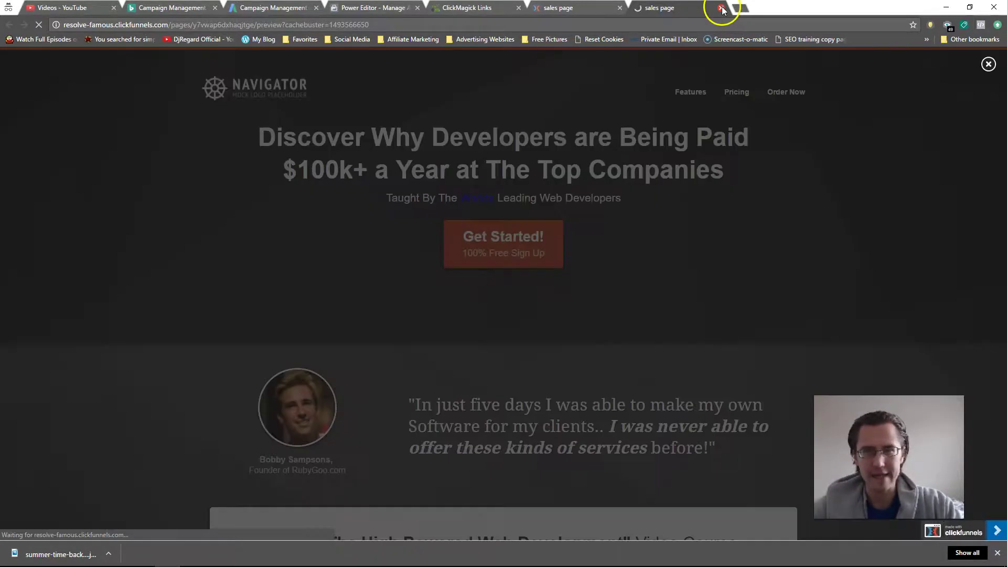
Step: Set the testimonial image's Link URL to the popup URL and save the sales page
left_click(721, 7)
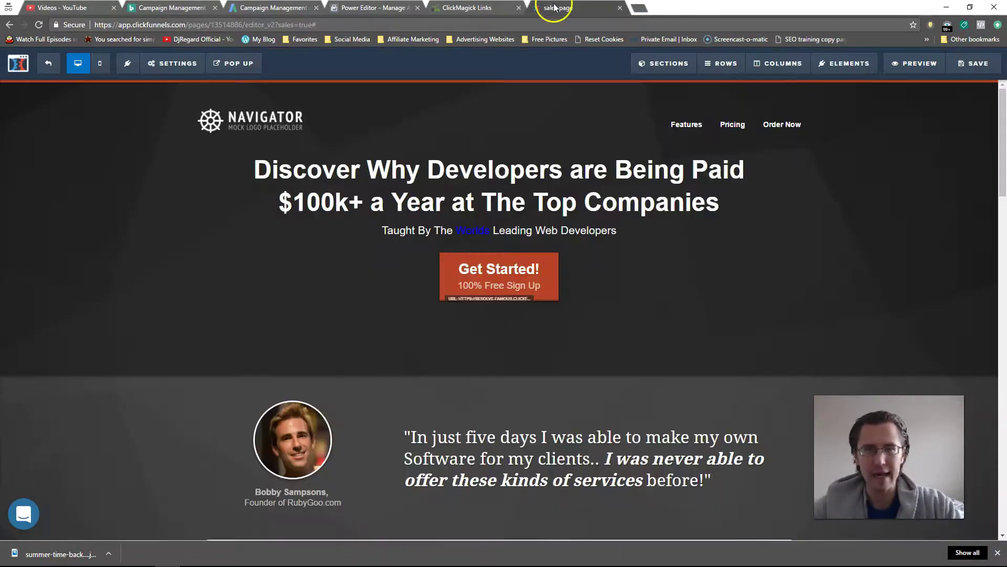
left_click(334, 393)
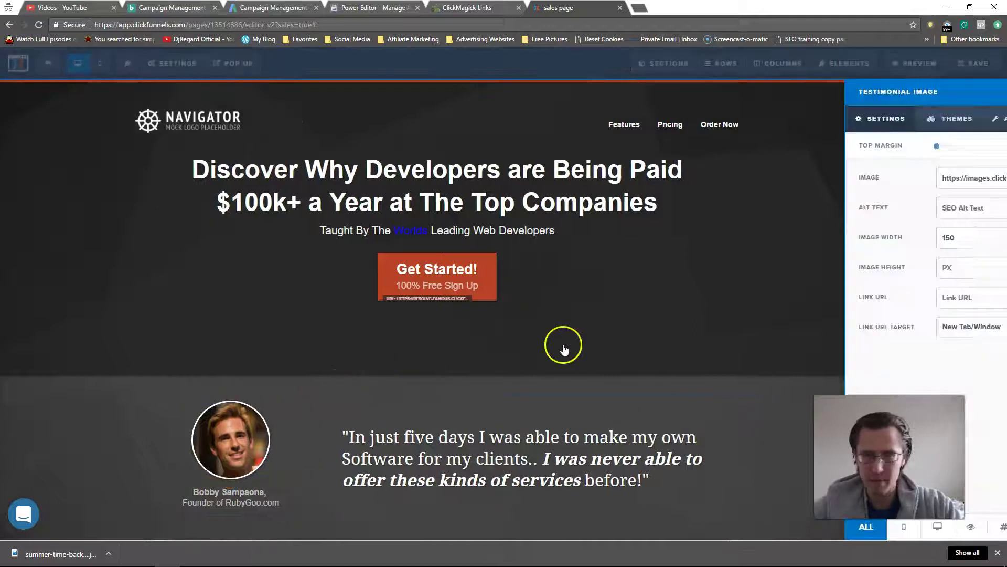
left_click(894, 297)
key("ctrl+v")
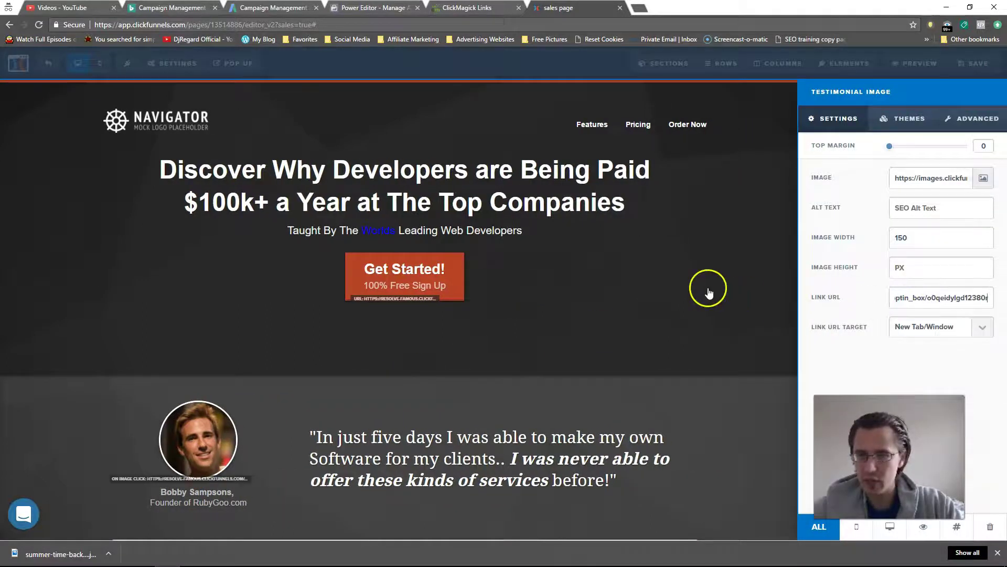
left_click(708, 292)
left_click(974, 63)
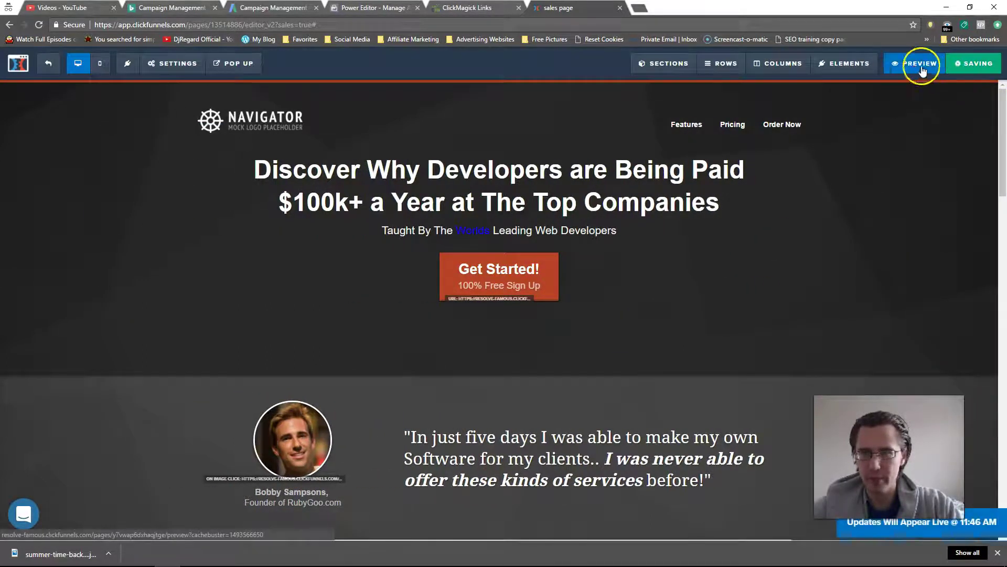
Step: Preview the sales page and confirm the Get Started button opens the popup
left_click(922, 68)
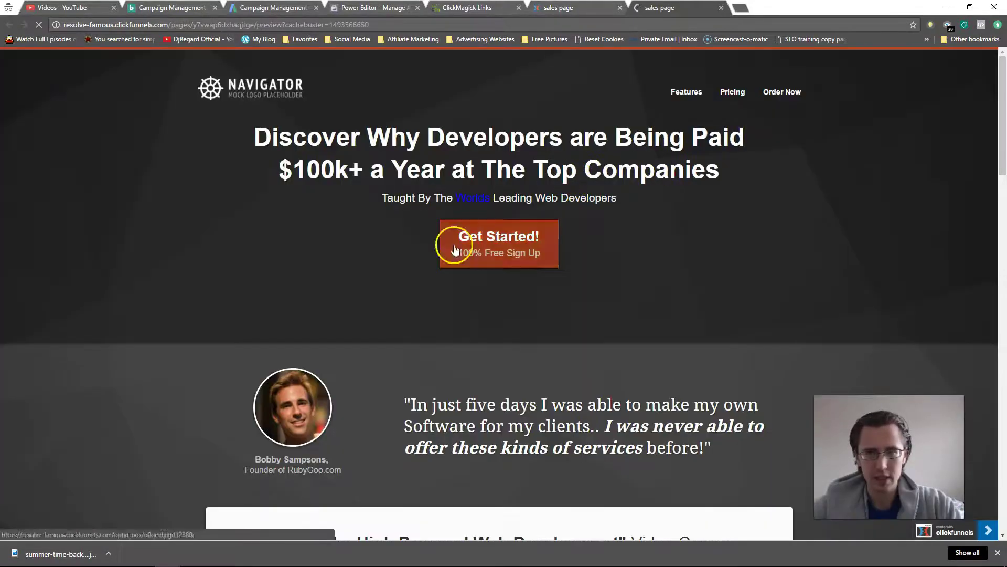
left_click(456, 249)
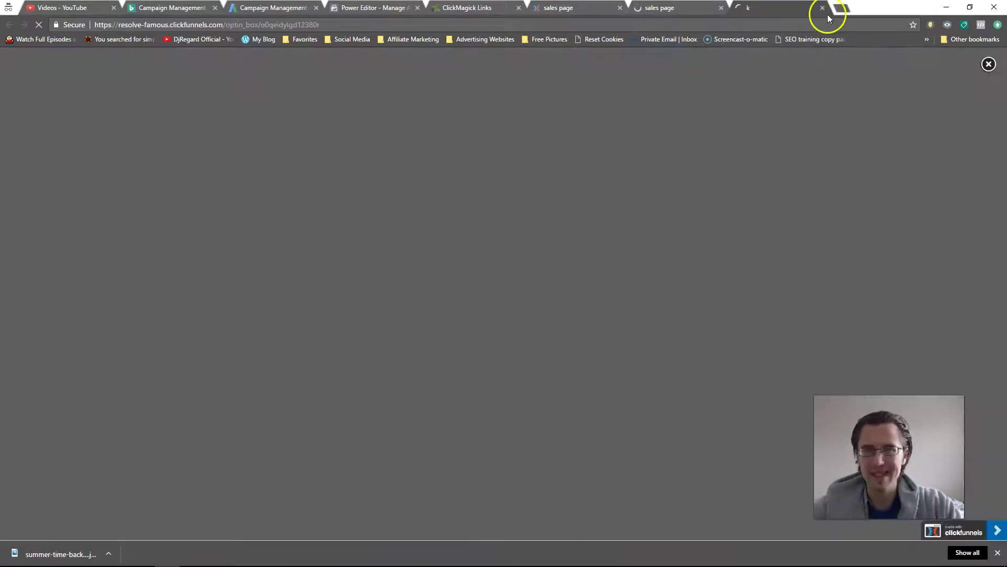
left_click(822, 8)
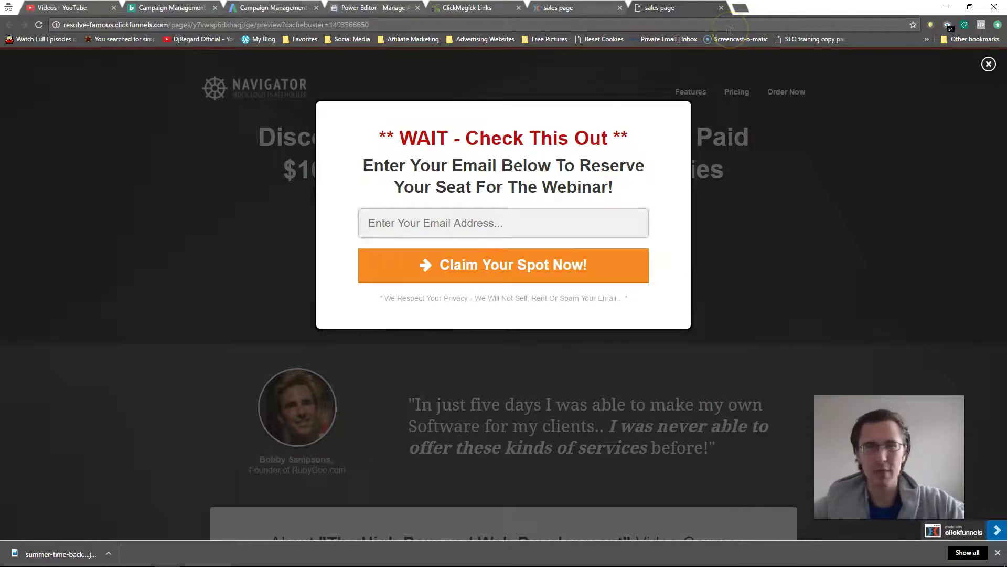
left_click(721, 8)
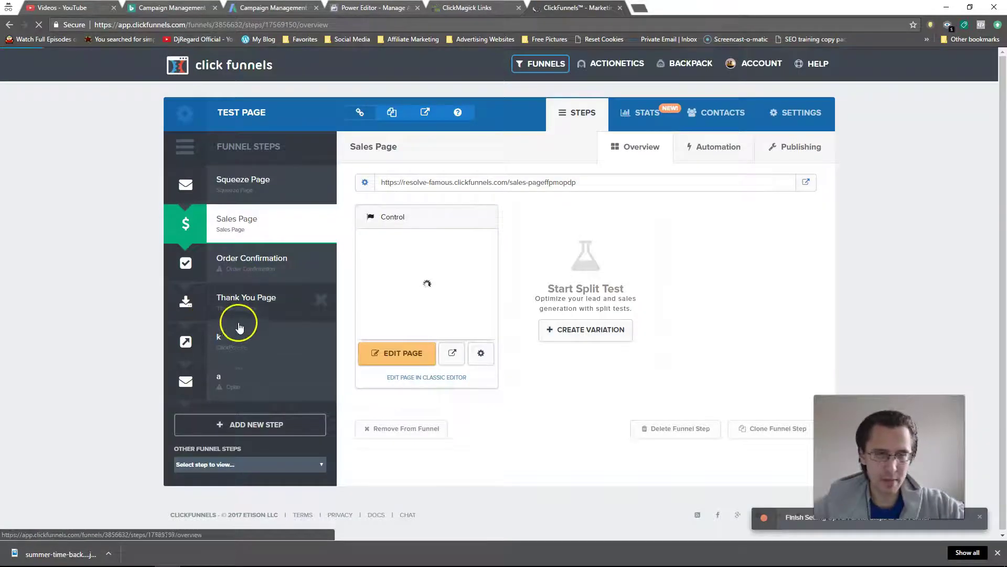
Step: Generate the ClickPop code for step k's Publishing settings as a Custom Image Link
left_click(240, 331)
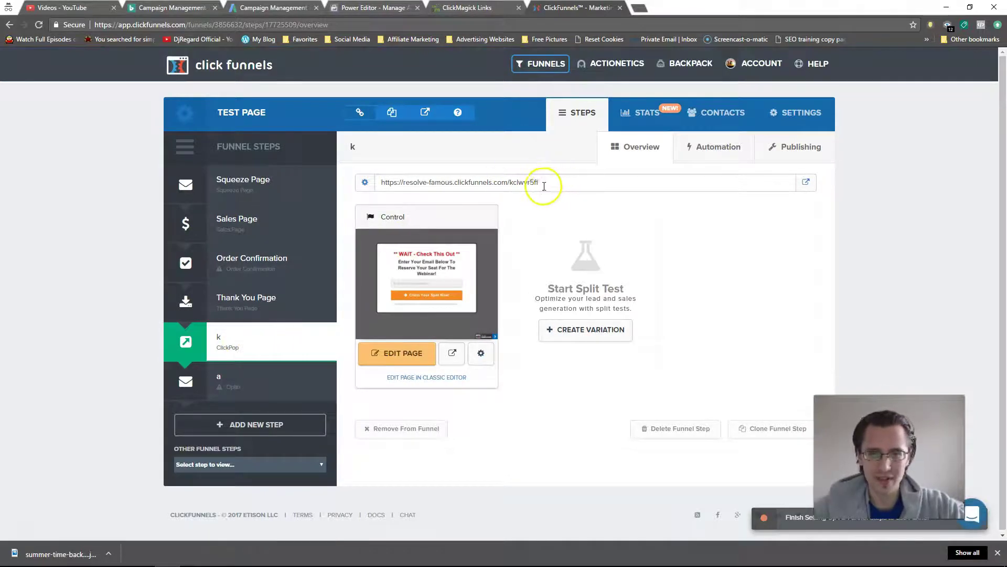
left_click_drag(544, 187, 383, 178)
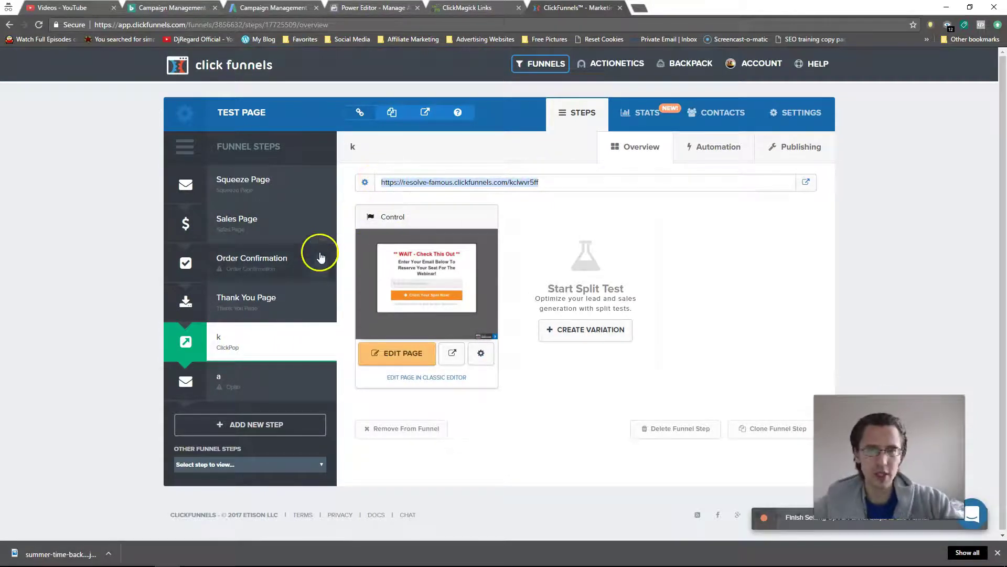
left_click(788, 161)
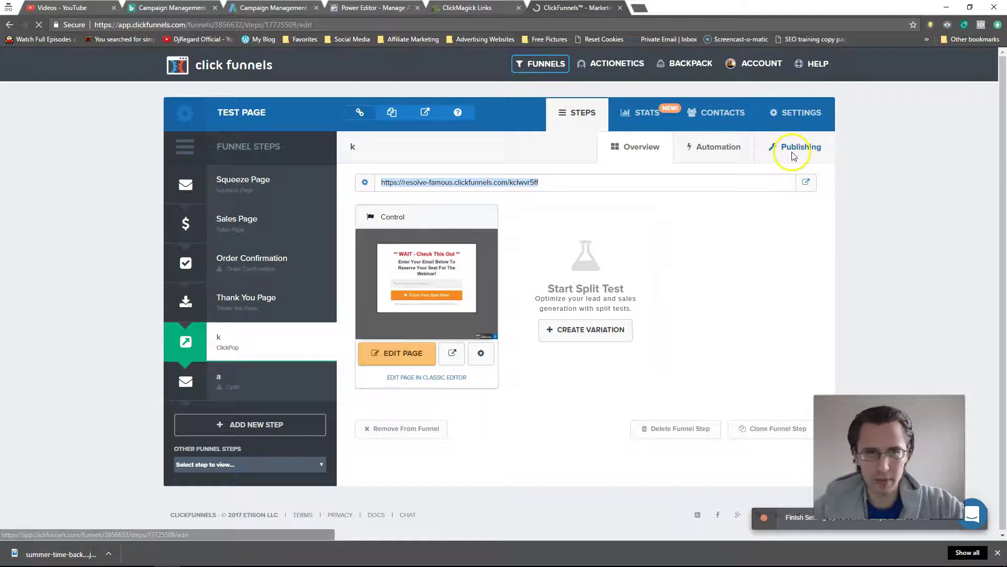
left_click(440, 303)
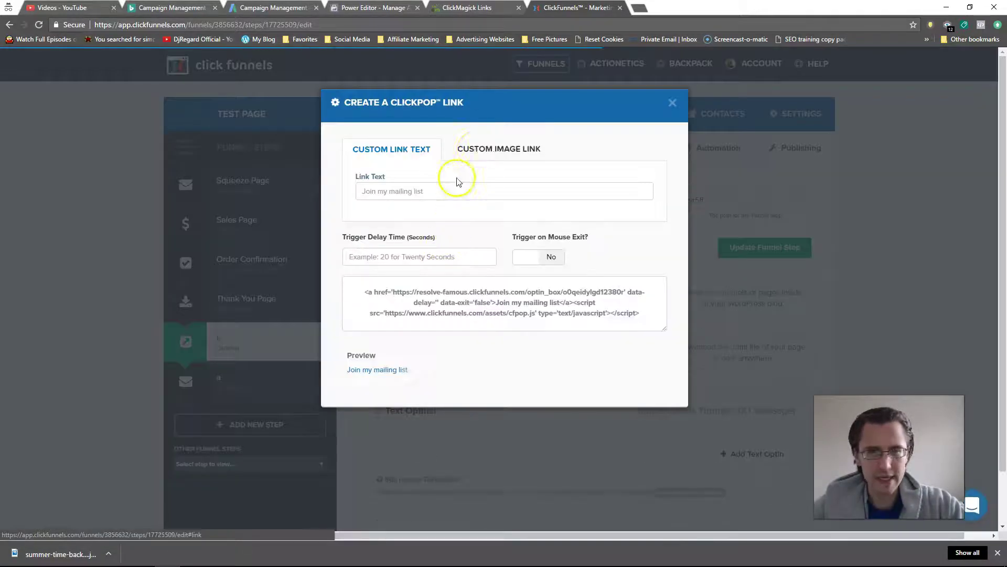
left_click(479, 151)
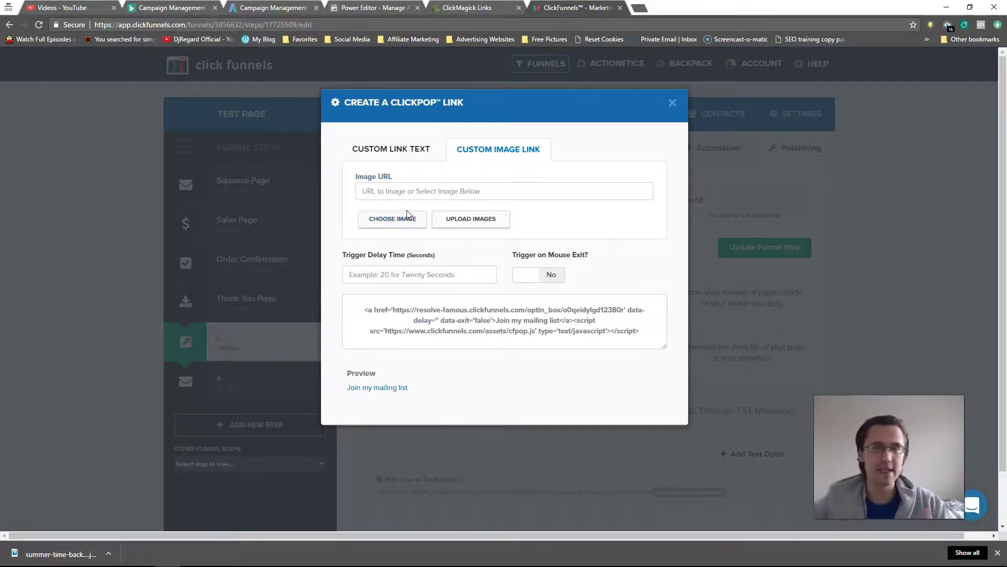
left_click(673, 101)
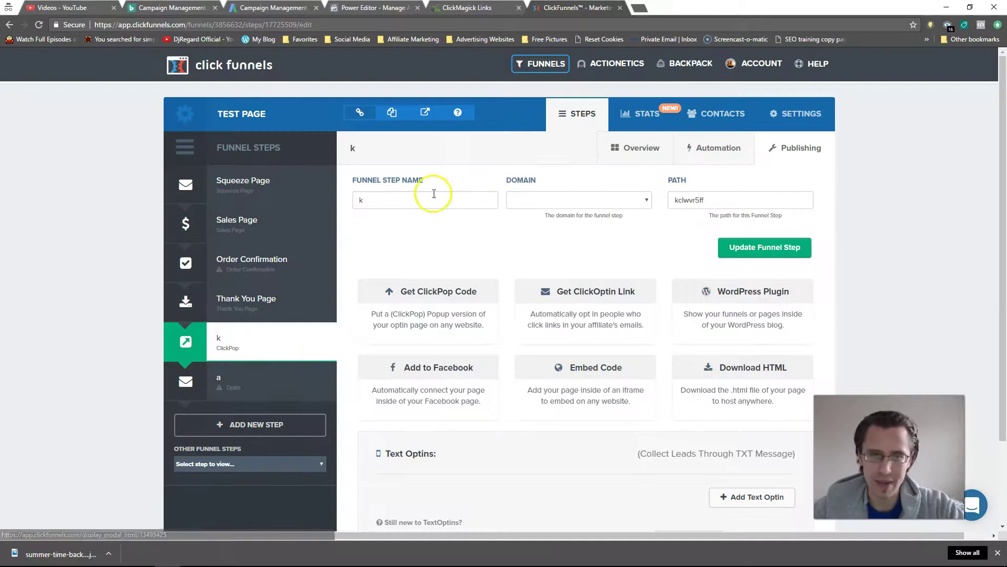